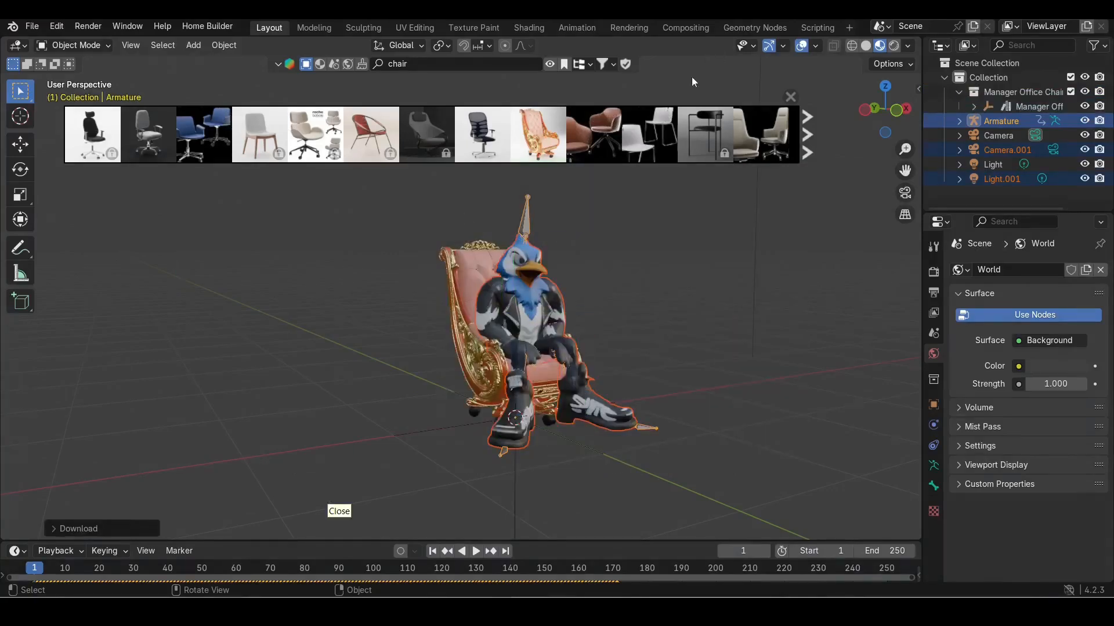
- Add the red diamond-patterned Carpet asset to the scene beneath the seated bird character's chair
middle_click_drag(623, 335, 557, 328)
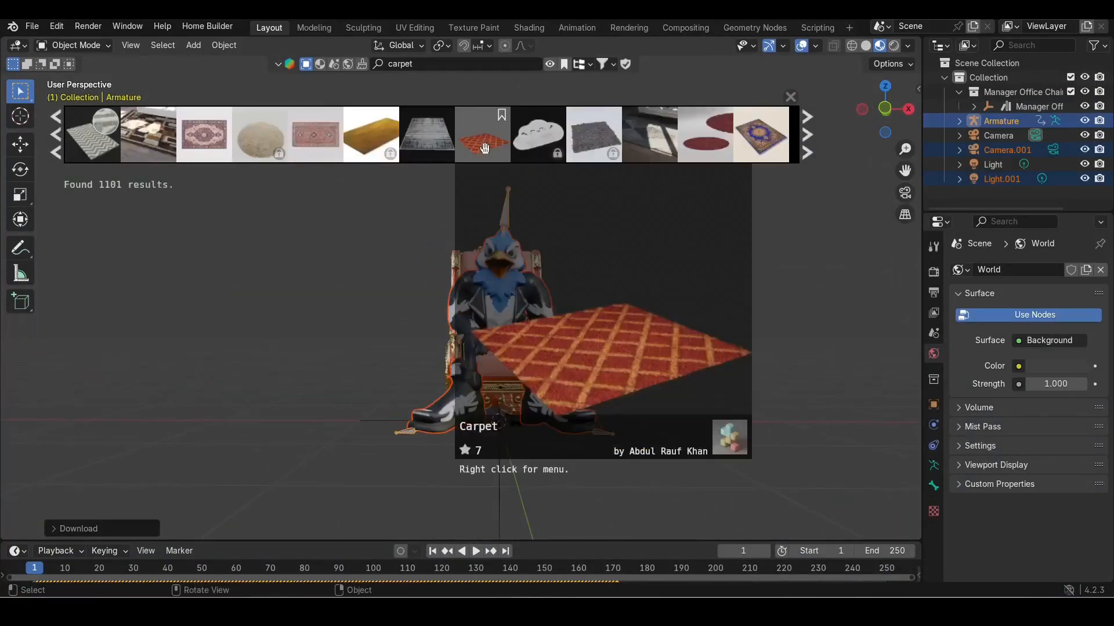
left_click(484, 148)
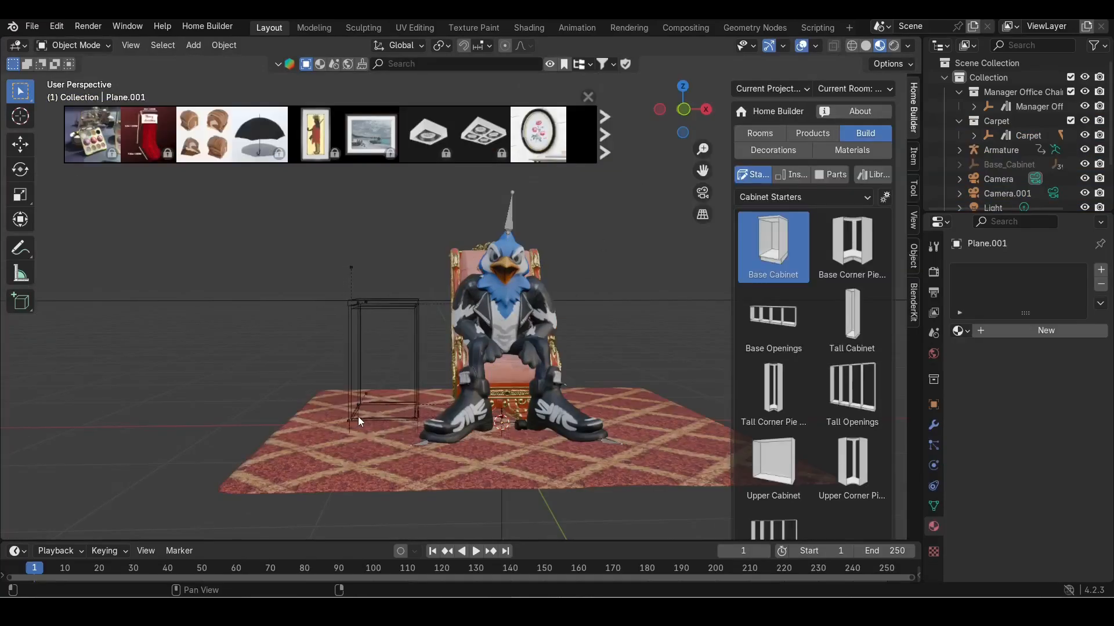
- Place a Base Cabinet on the carpet beside the chair and fit a divided cubby insert into its opening
left_click(358, 417)
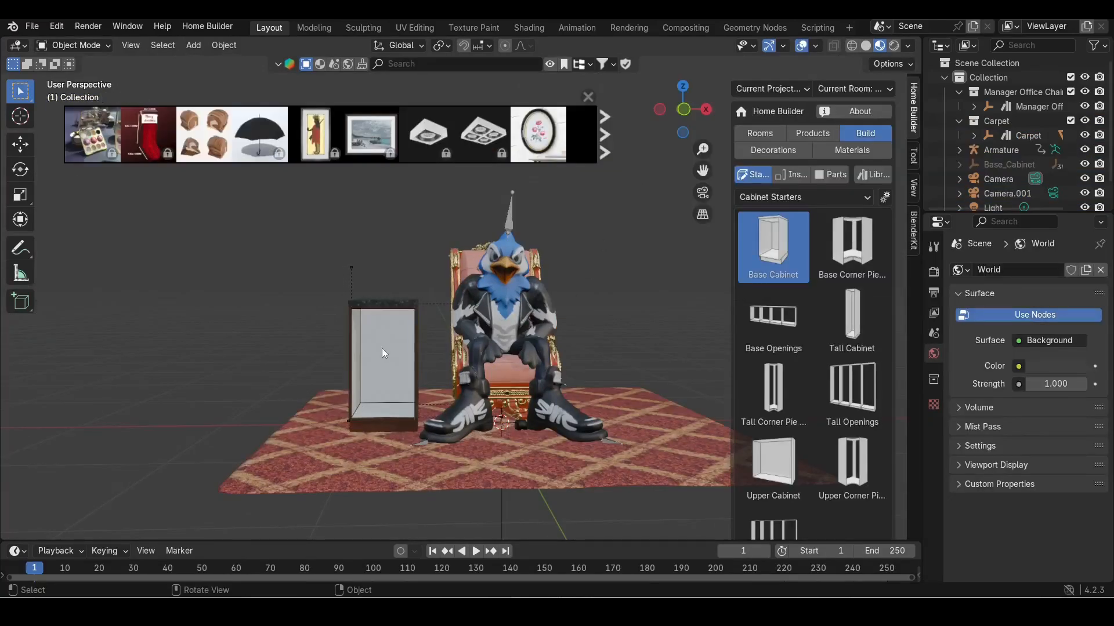
middle_click_drag(738, 285, 674, 289)
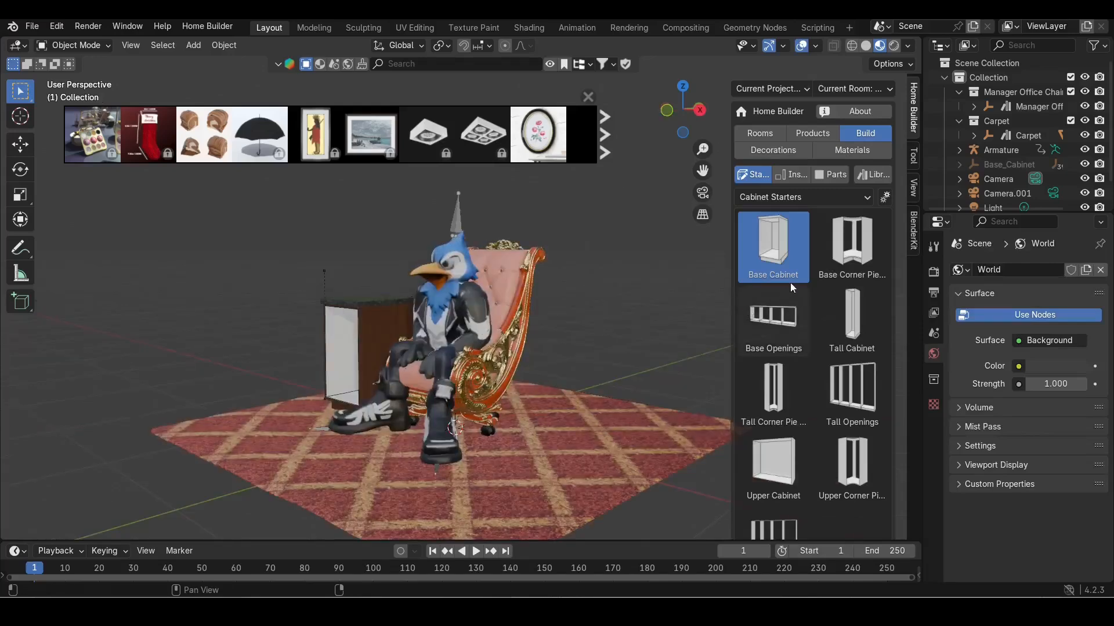
left_click(791, 176)
left_click_drag(849, 256, 347, 353)
left_click(348, 358)
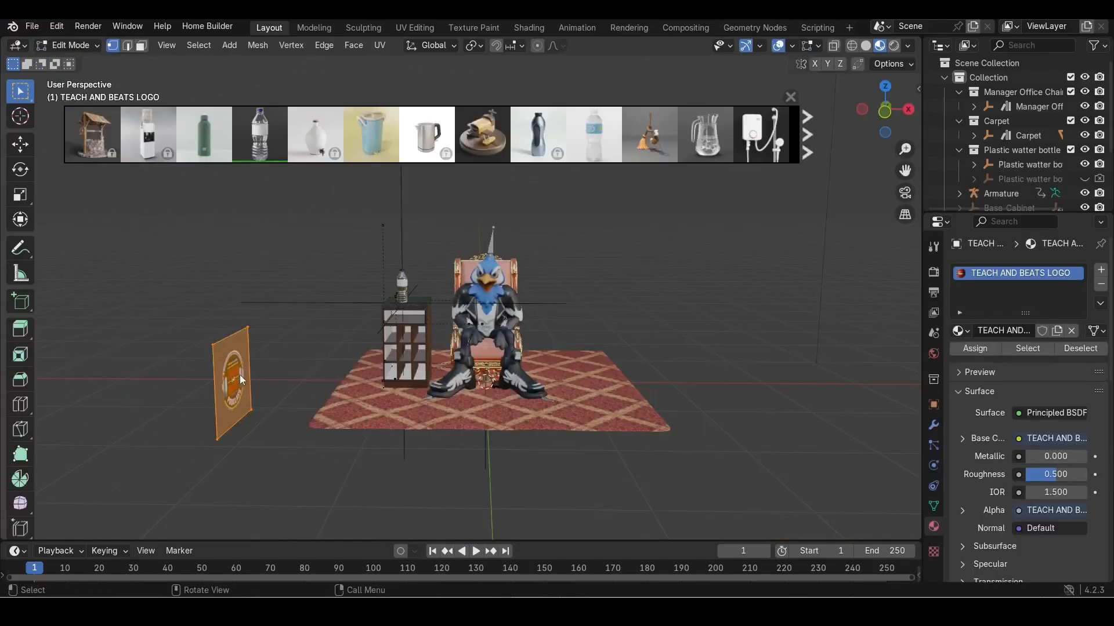
- Subdivide the Teach and Beats logo plane
key("ctrl+v")
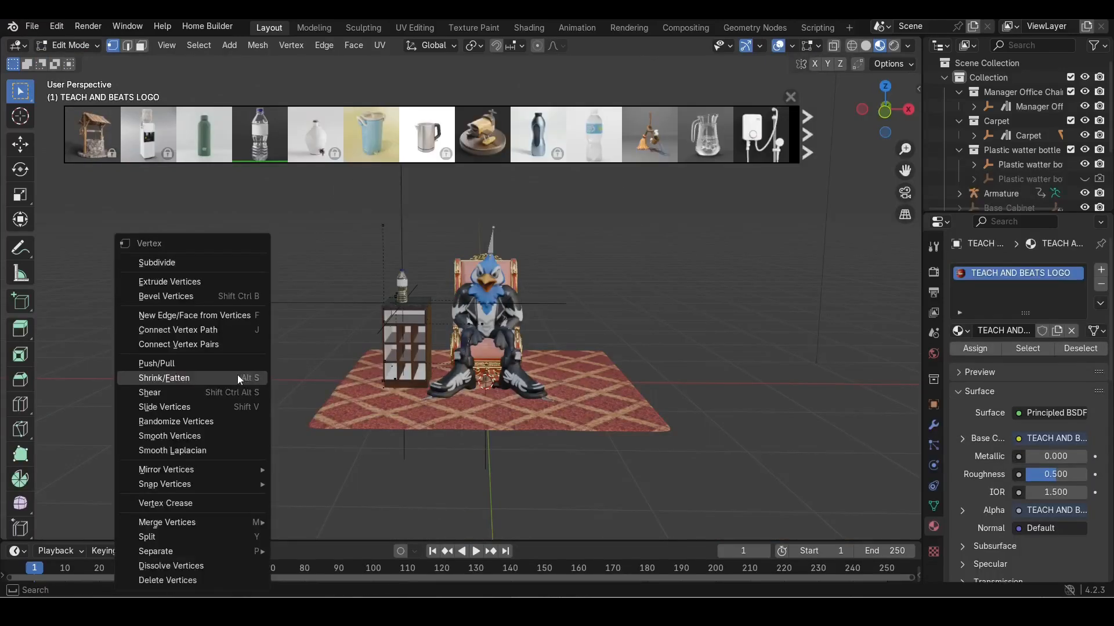
left_click(186, 262)
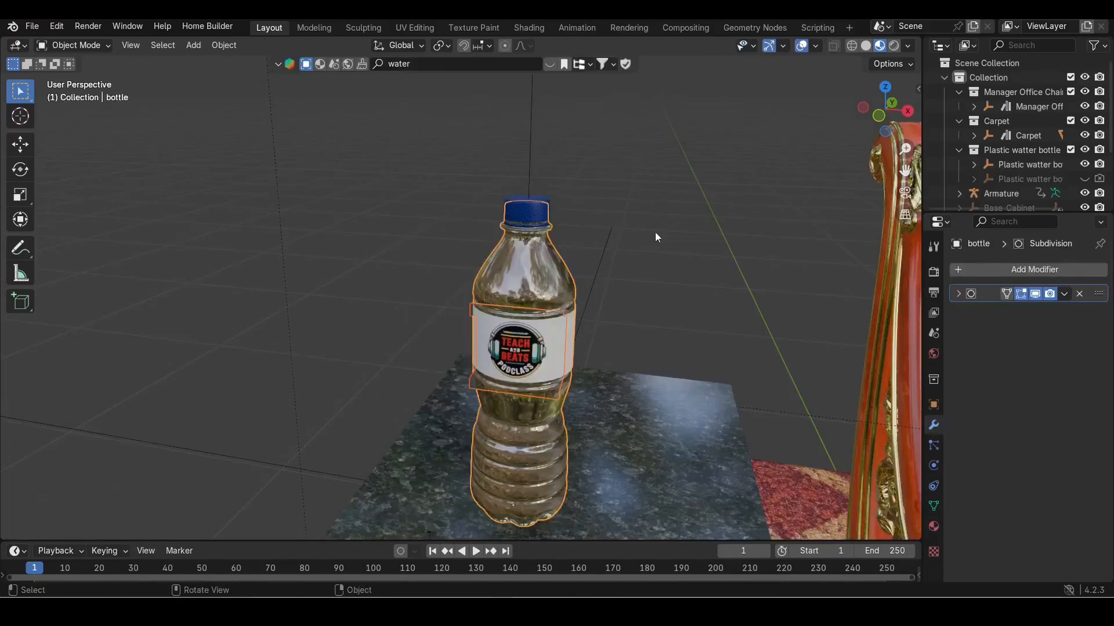
left_click(657, 237)
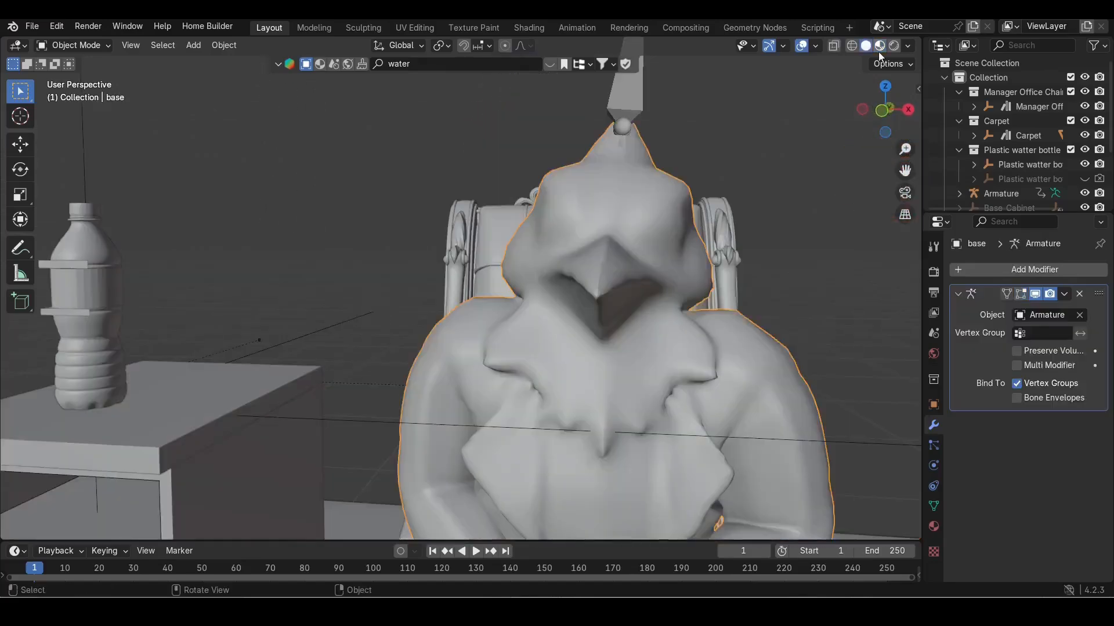
- View the labelled water bottle on the cabinet in Material Preview shading
left_click(879, 46)
middle_click_drag(631, 227, 555, 216)
scroll(549, 218, "down", 5)
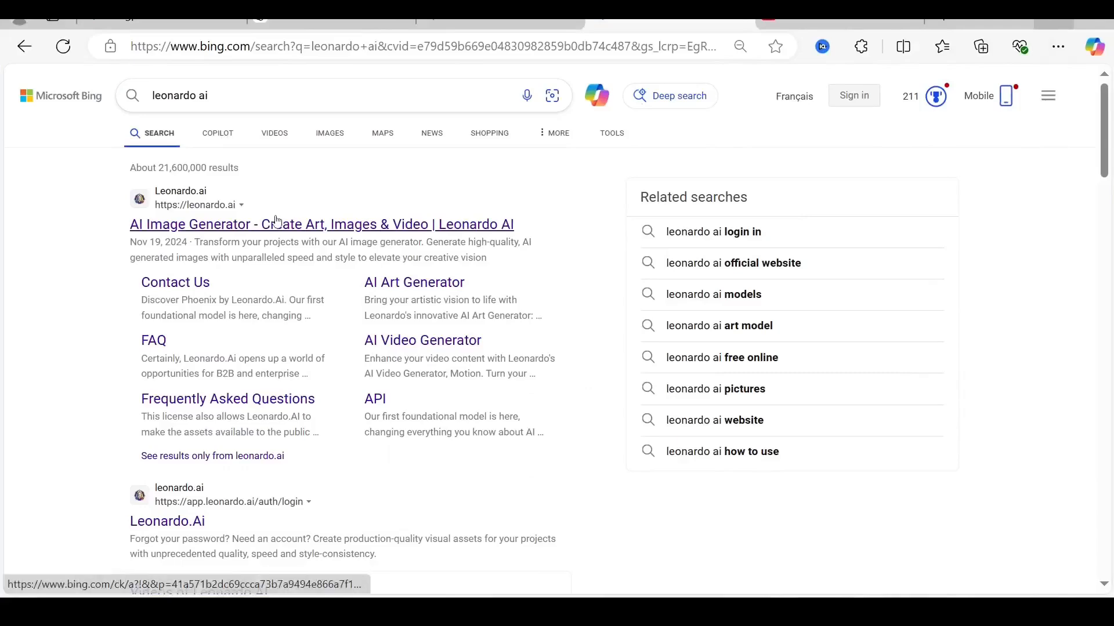
- Switch to the browser, open Leonardo.Ai's Image Creation tool and dismiss the Phoenix Image Guidance notice, leaving the prompt ready for editing
left_click(278, 222)
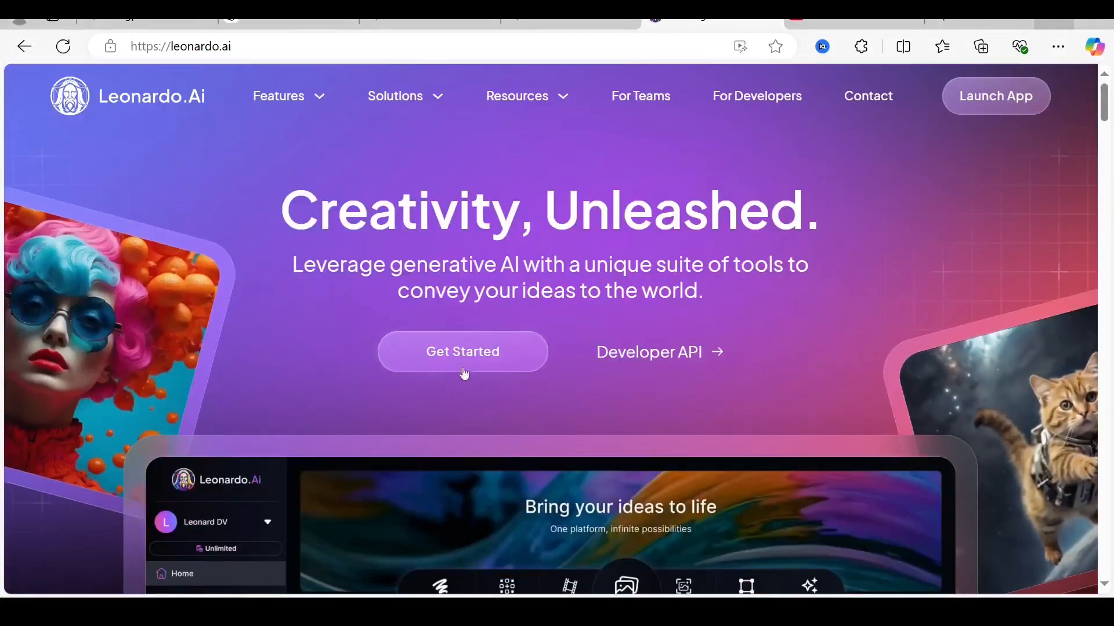
left_click(461, 362)
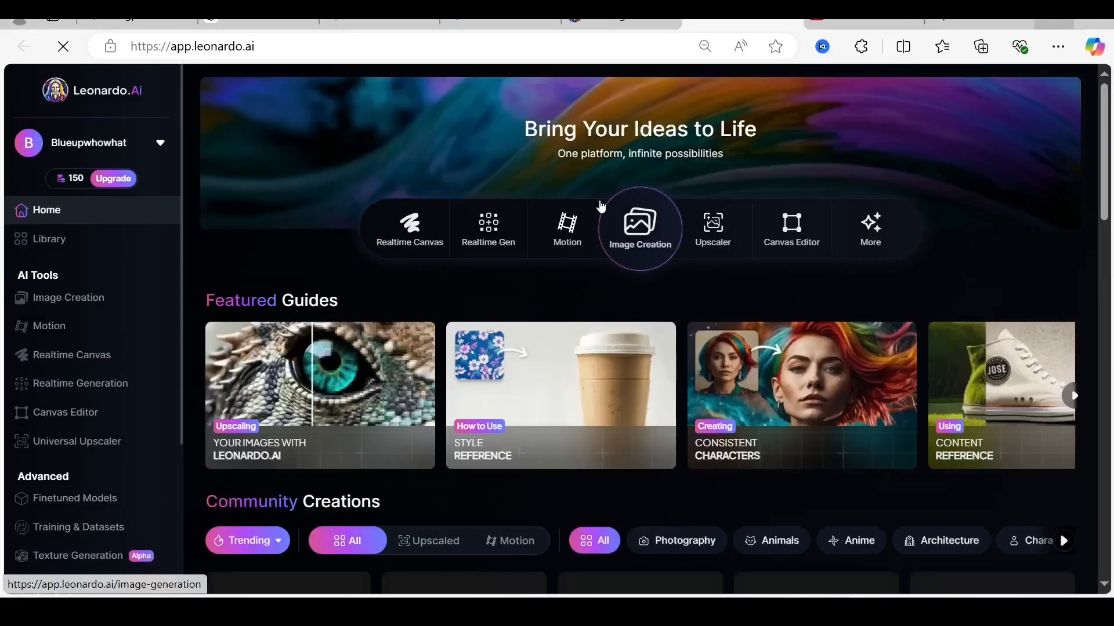
left_click(639, 224)
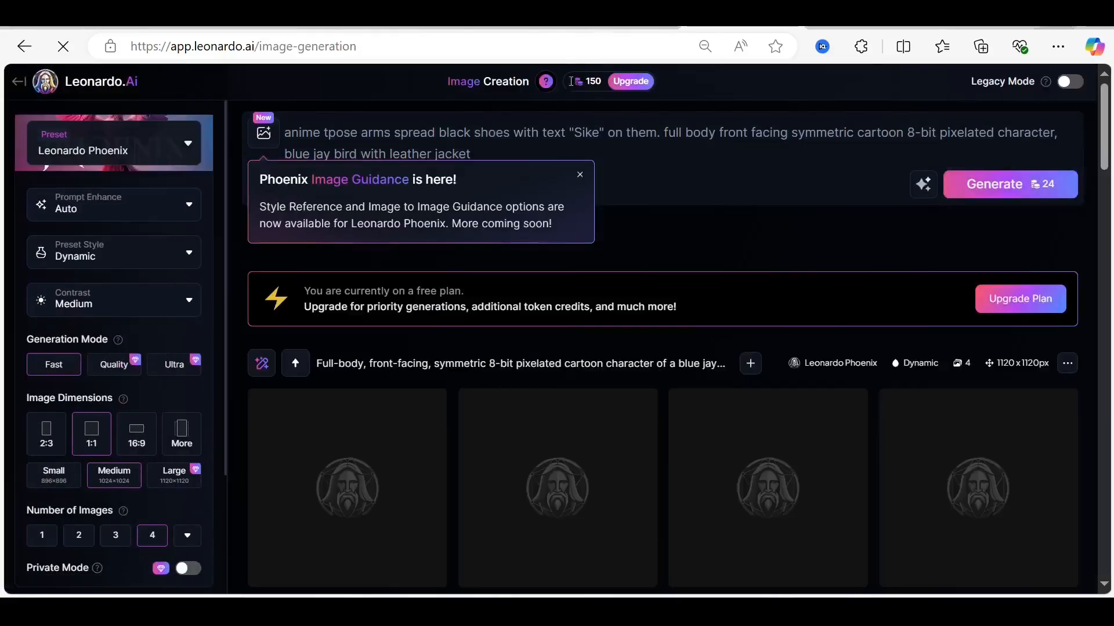
left_click(579, 175)
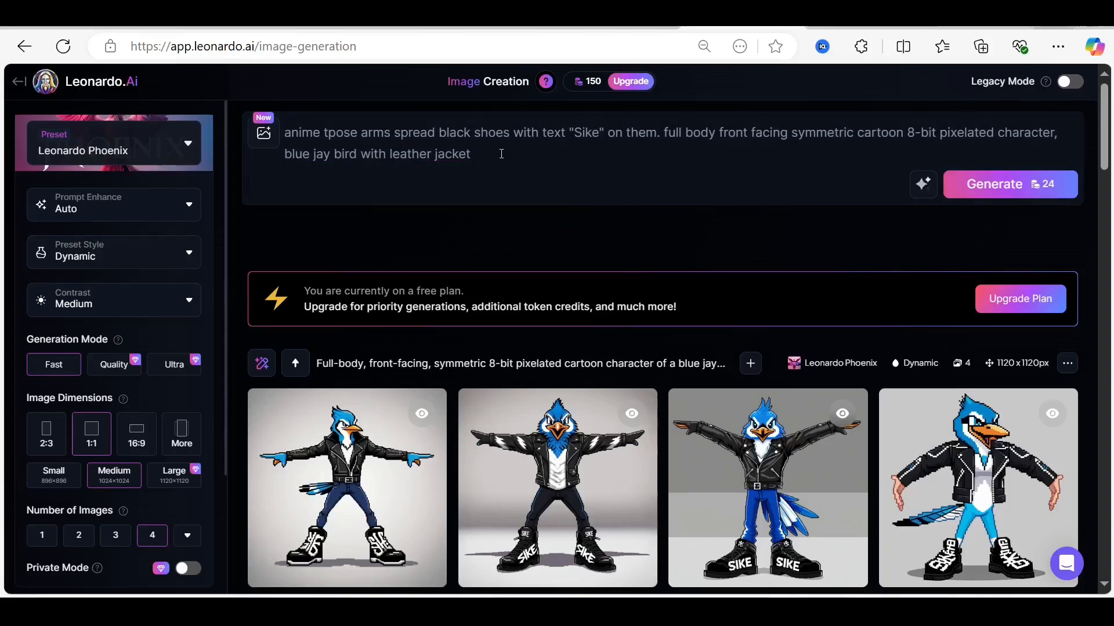
left_click(282, 132)
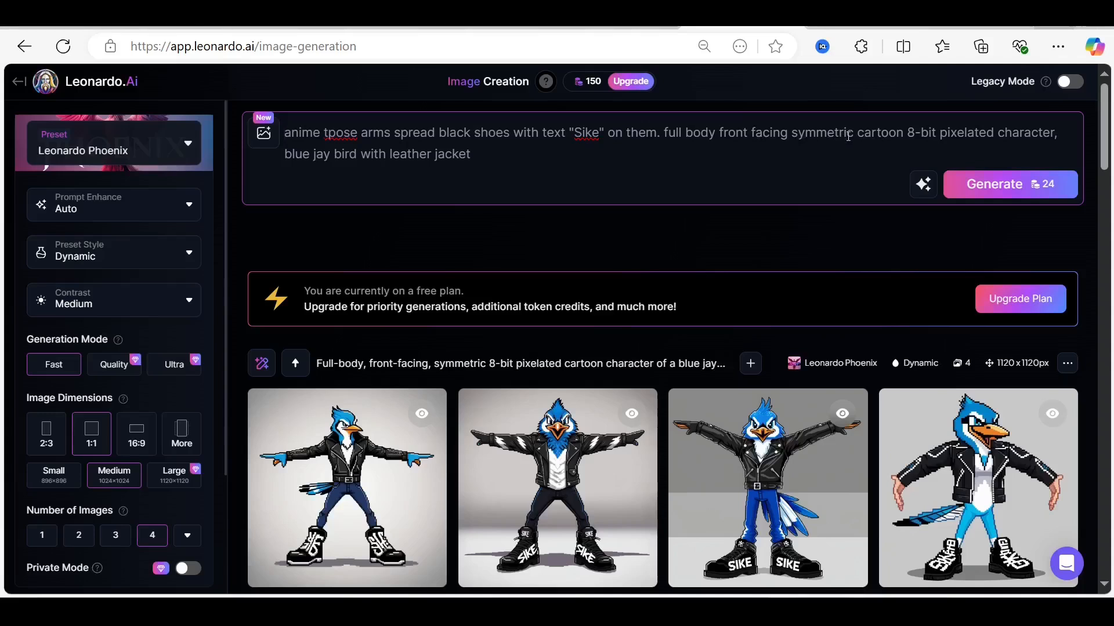
- Download the second T-pose blue jay image from the topmost generated set
scroll(561, 391, "down", 2)
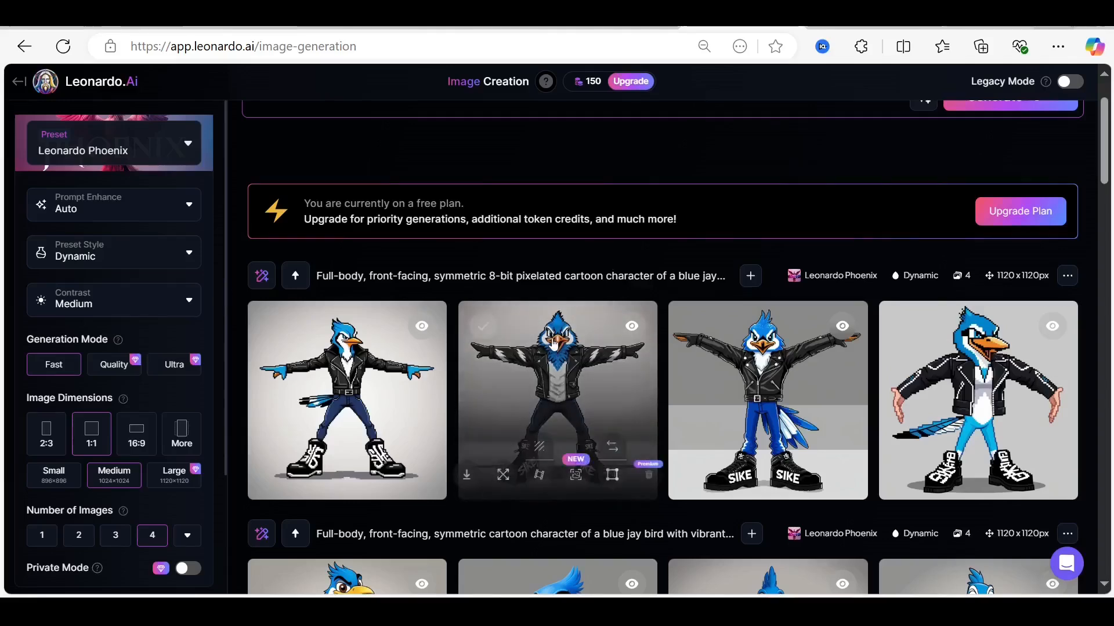
scroll(487, 308, "down", 2)
scroll(667, 228, "up", 3)
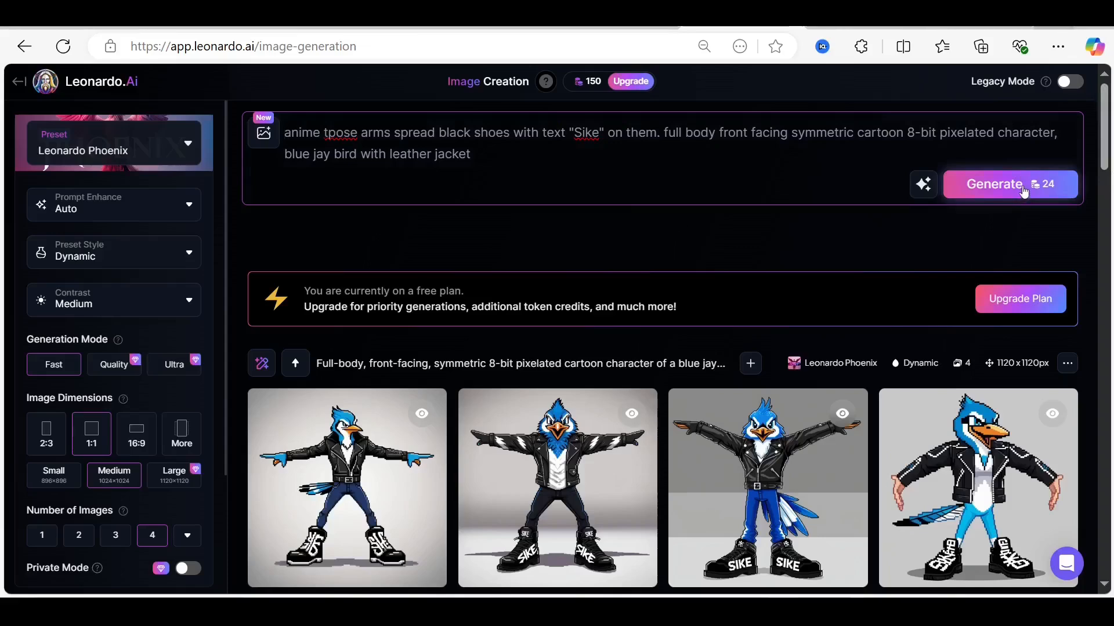
scroll(1023, 192, "down", 2)
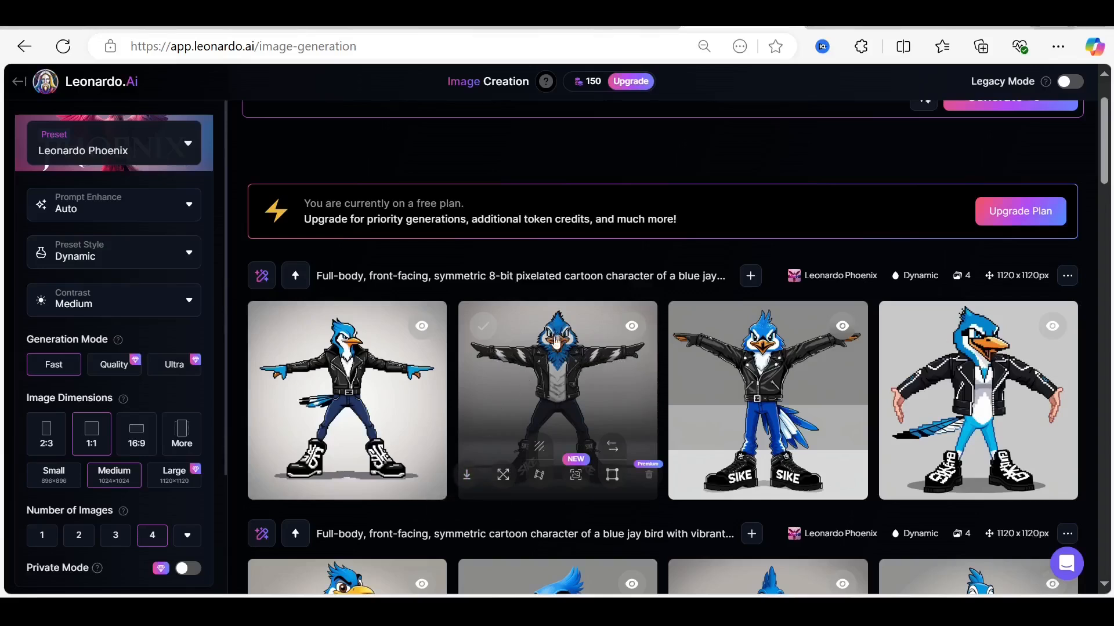
left_click(468, 481)
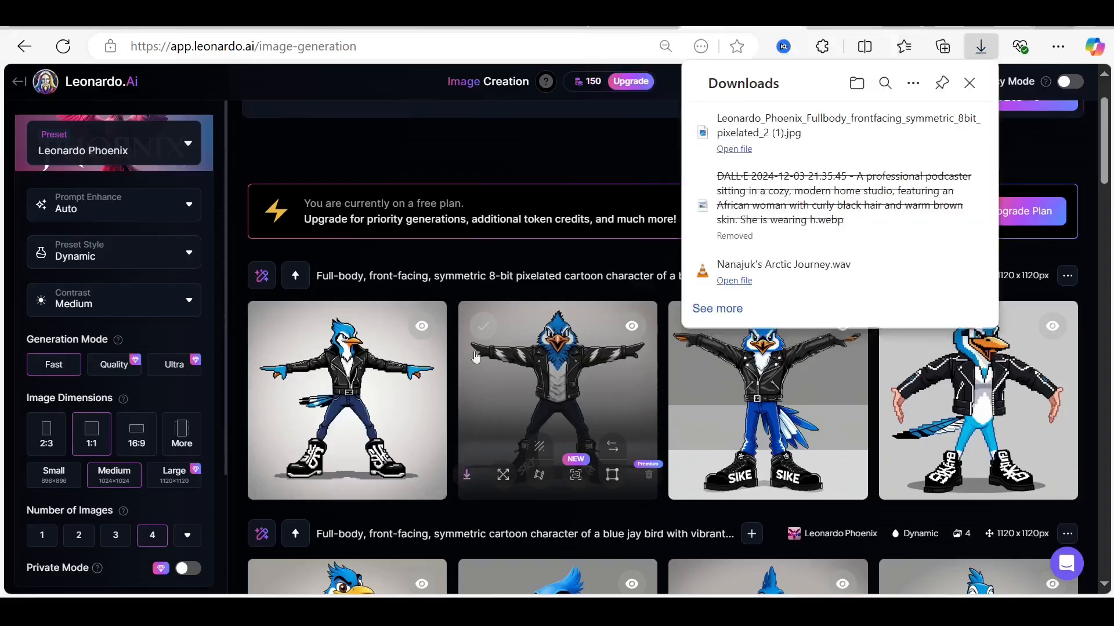
- Search the web for "rodin ai" and open the Rodin 3D generator page
left_click(499, 23)
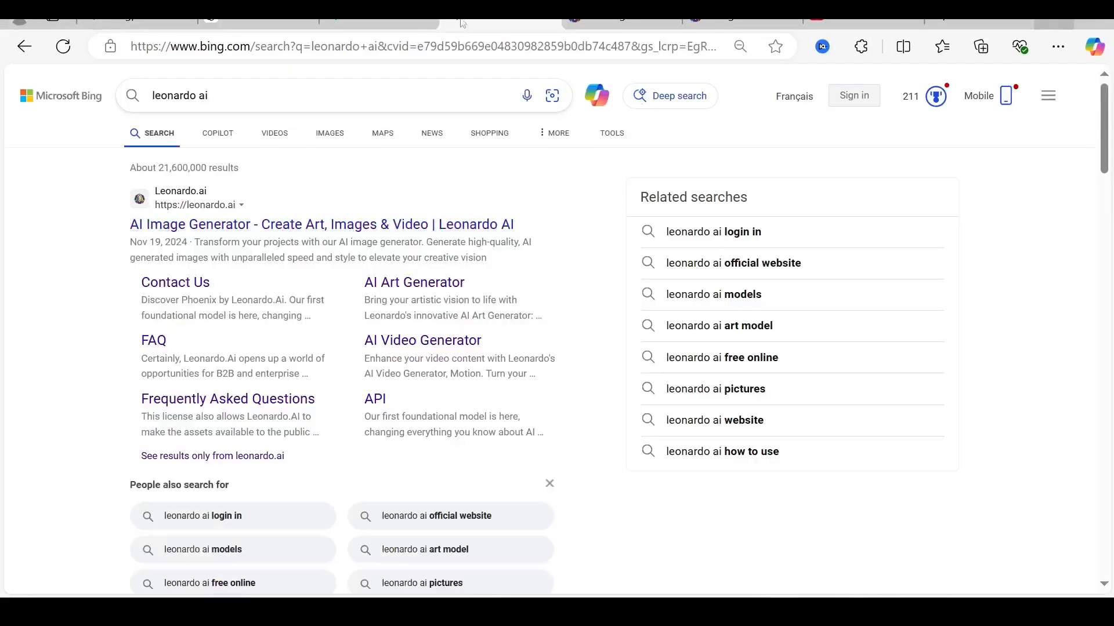
left_click(429, 51)
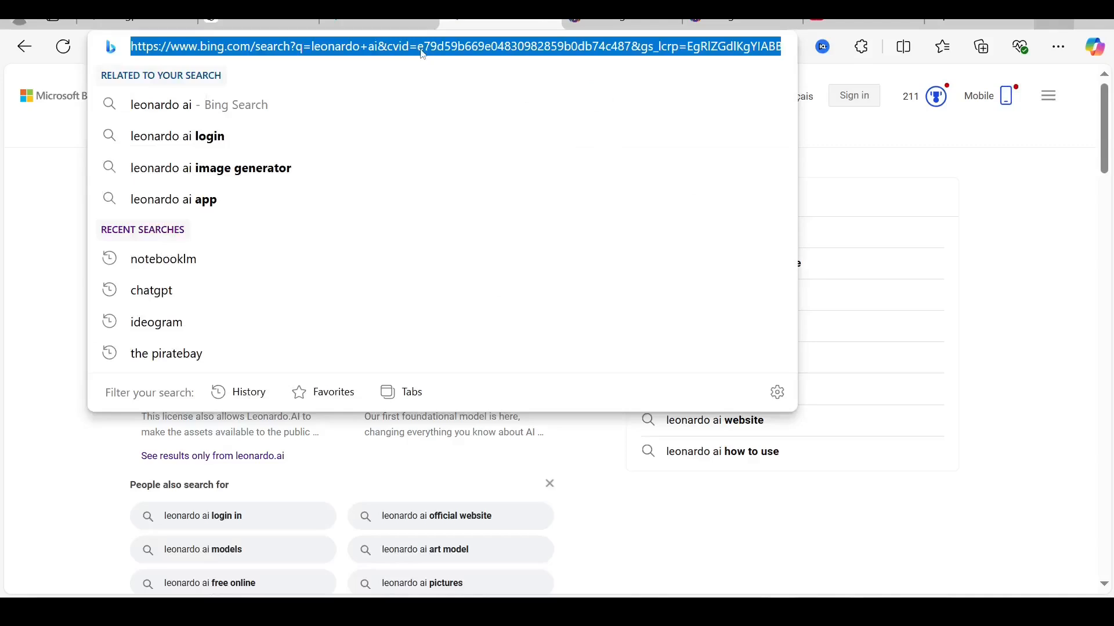
type("rodin ai")
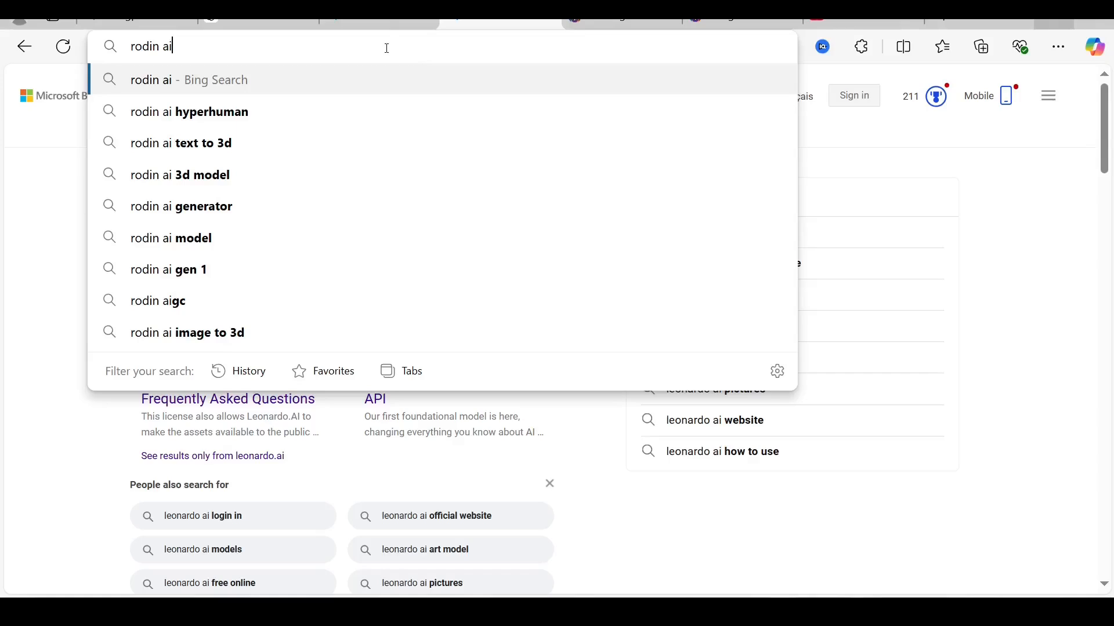
key("Return")
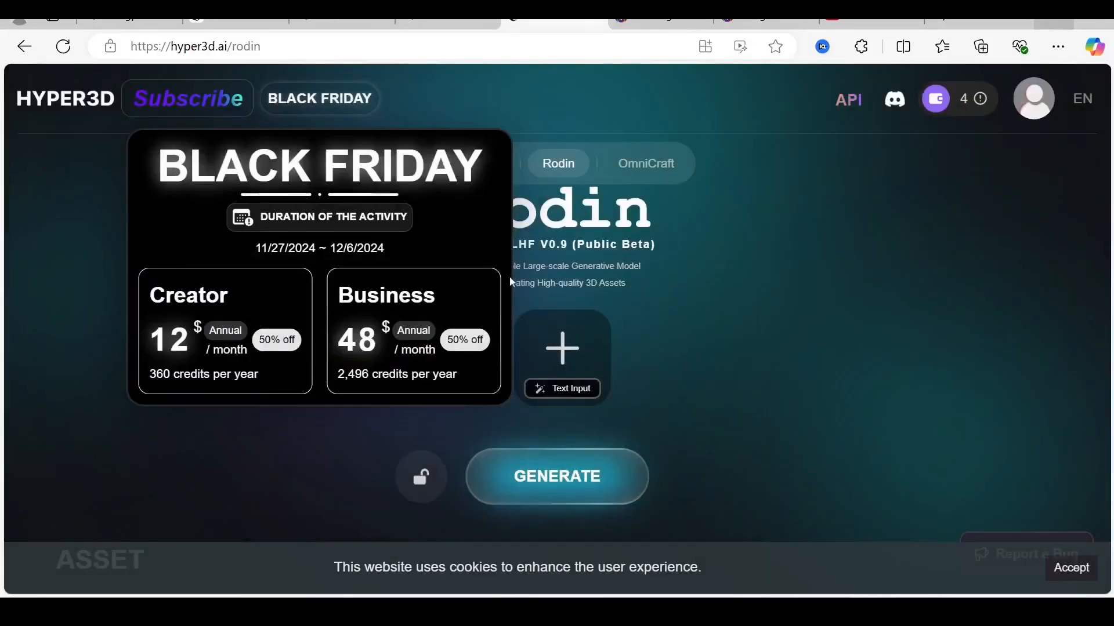
- Upload the first Leonardo_Phoenix full-body bird image from Downloads as Rodin's input image
left_click(550, 336)
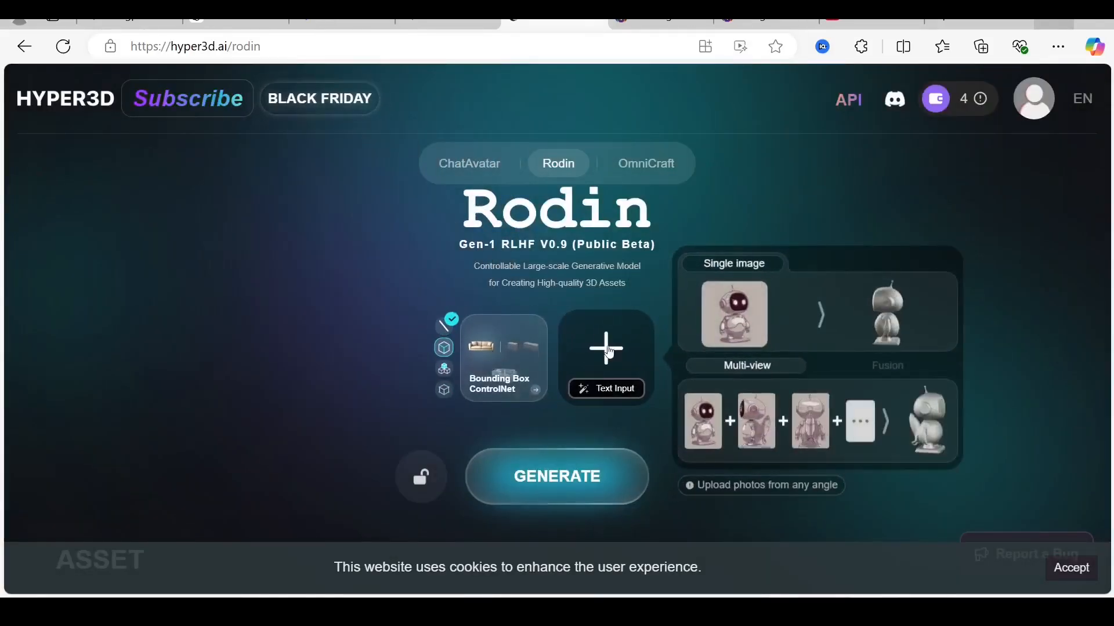
left_click(606, 349)
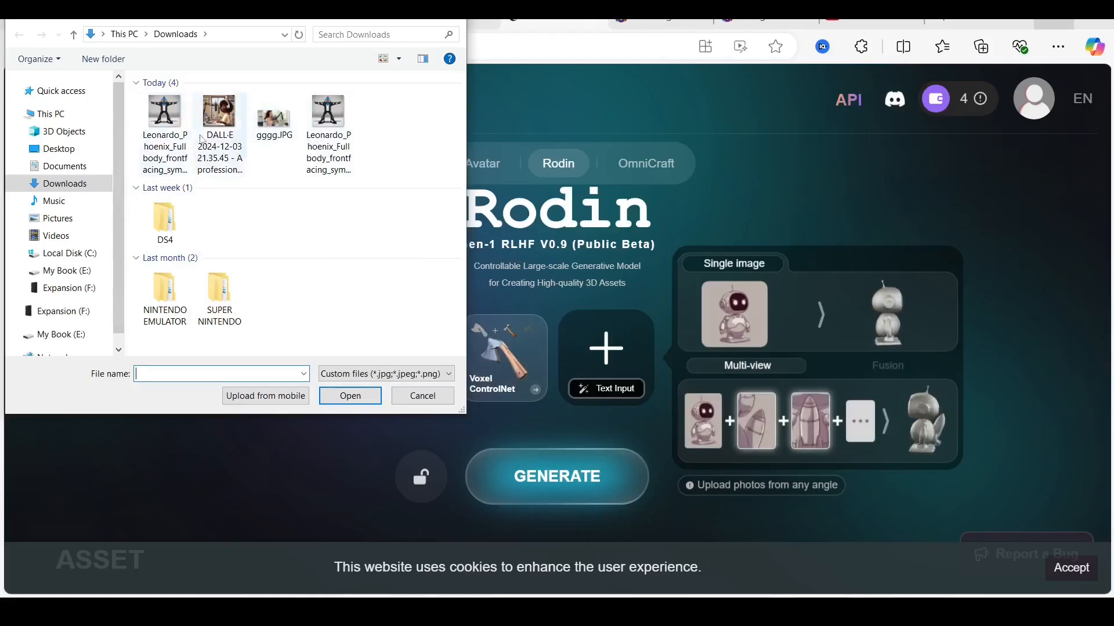
left_click(164, 131)
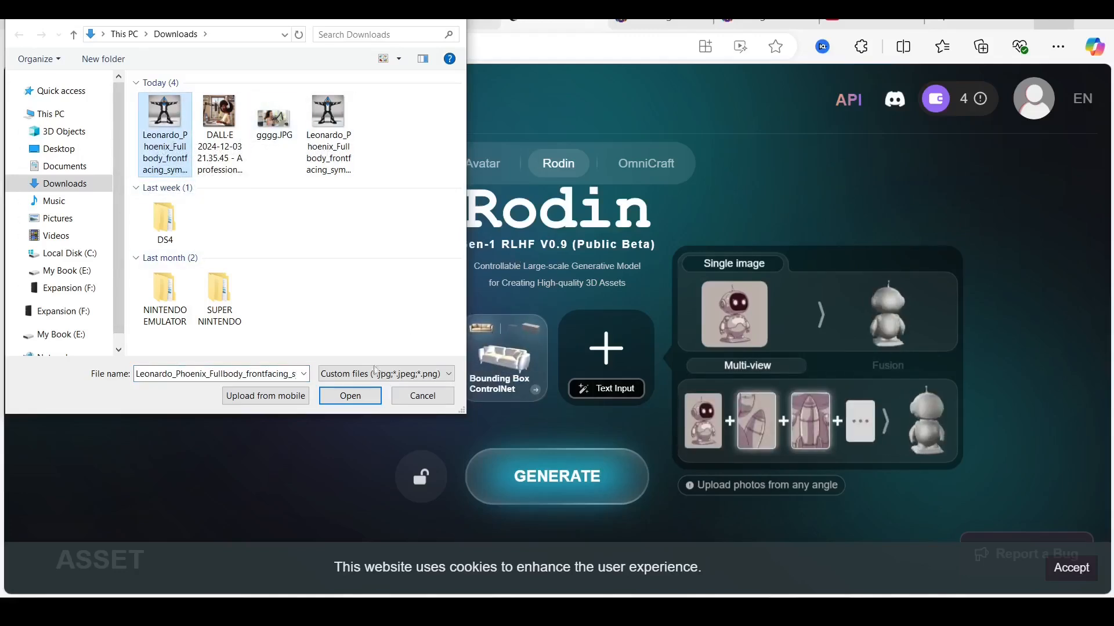
left_click(347, 398)
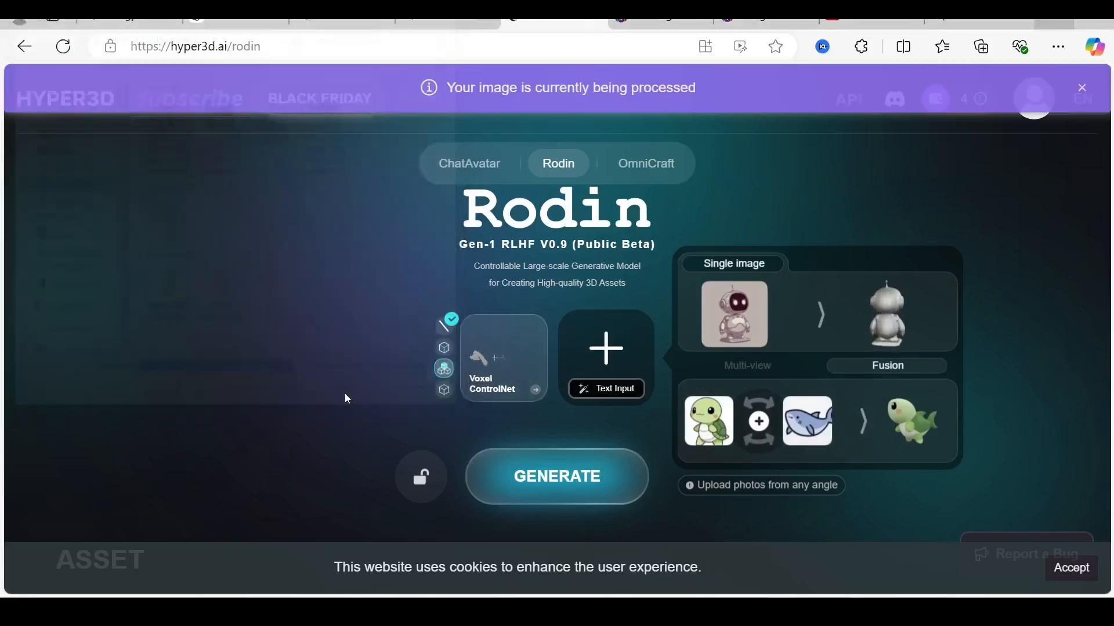
- Generate the bird's 3D geometry from the uploaded image and confirm it
left_click(557, 475)
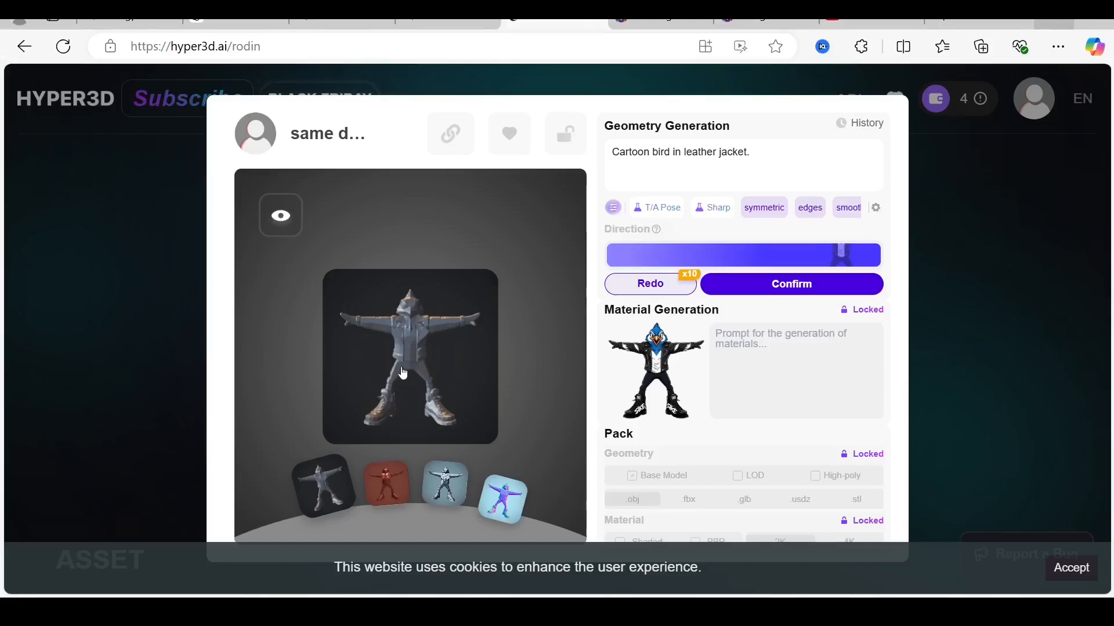
left_click(754, 284)
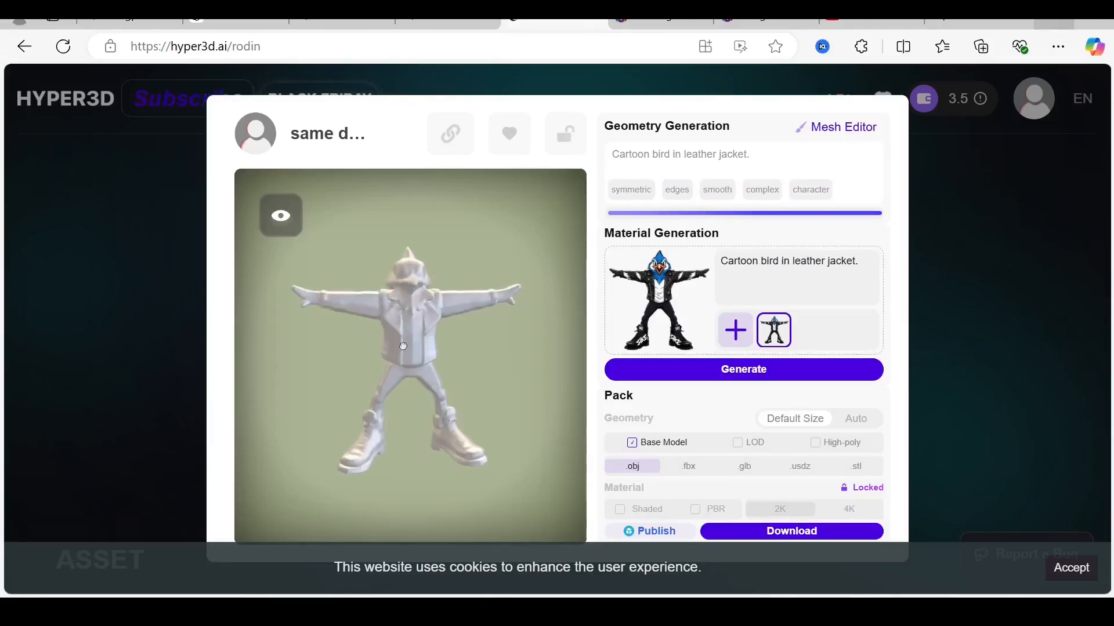
- Generate the material for the bird model from its reference image and rotate the model to check the texture
mouse_move(714, 377)
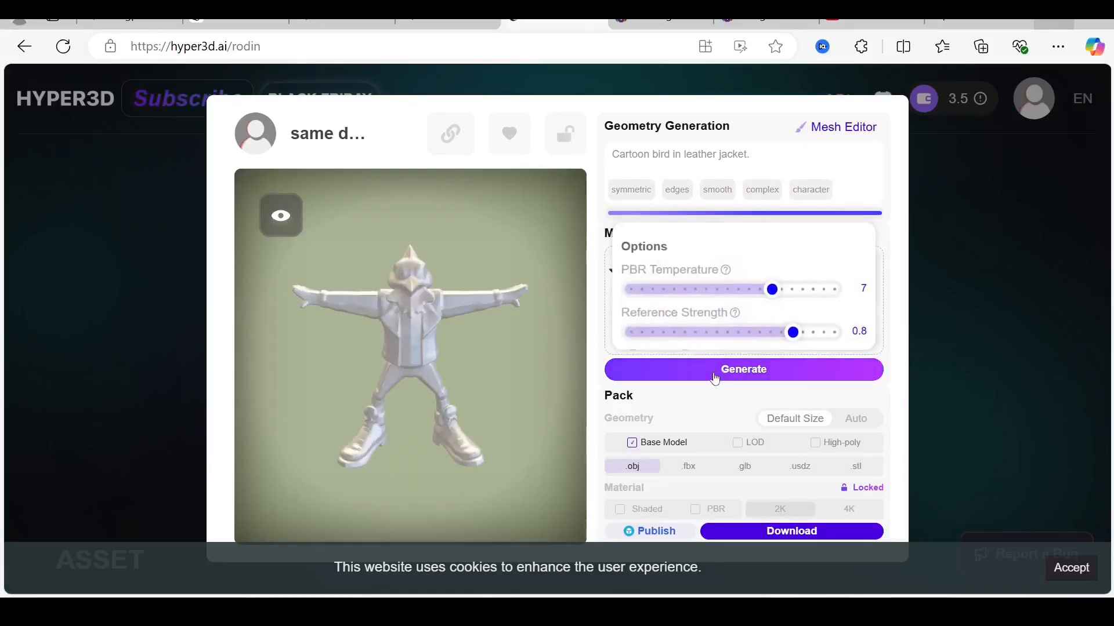
left_click(715, 377)
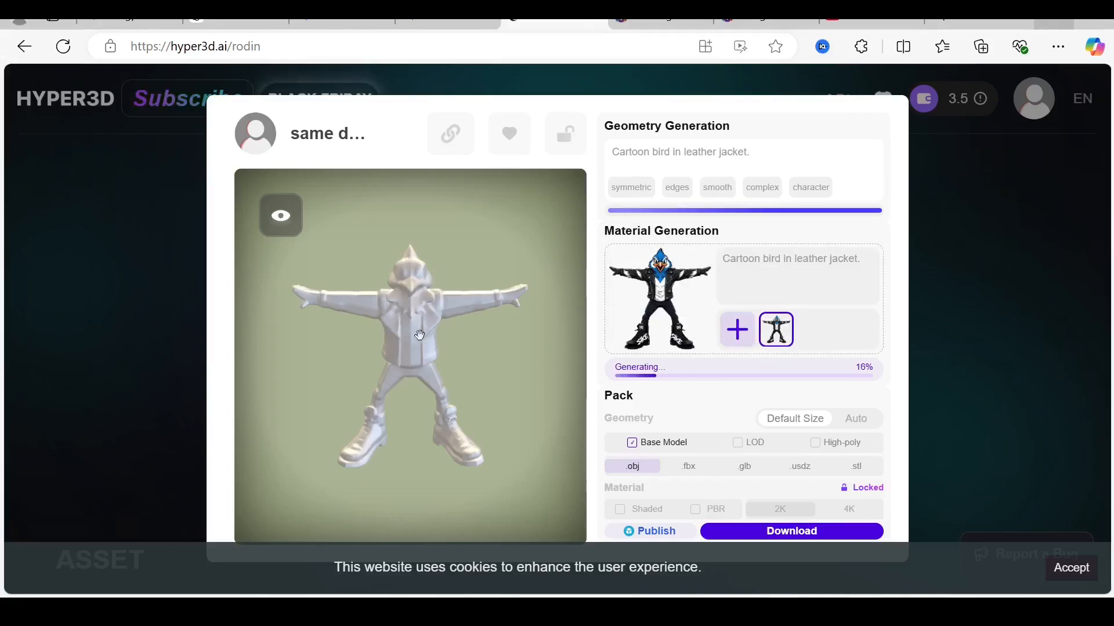
left_click_drag(423, 322, 463, 320)
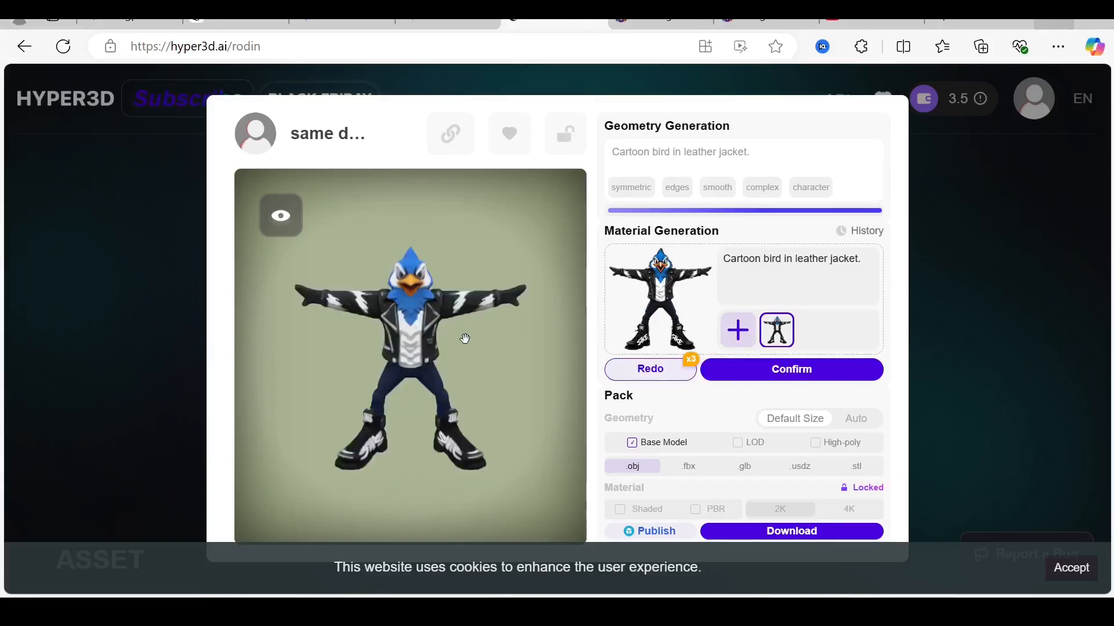
mouse_move(427, 320)
left_mouse_down()
mouse_move(503, 288)
mouse_move(455, 322)
mouse_move(430, 316)
left_mouse_up()
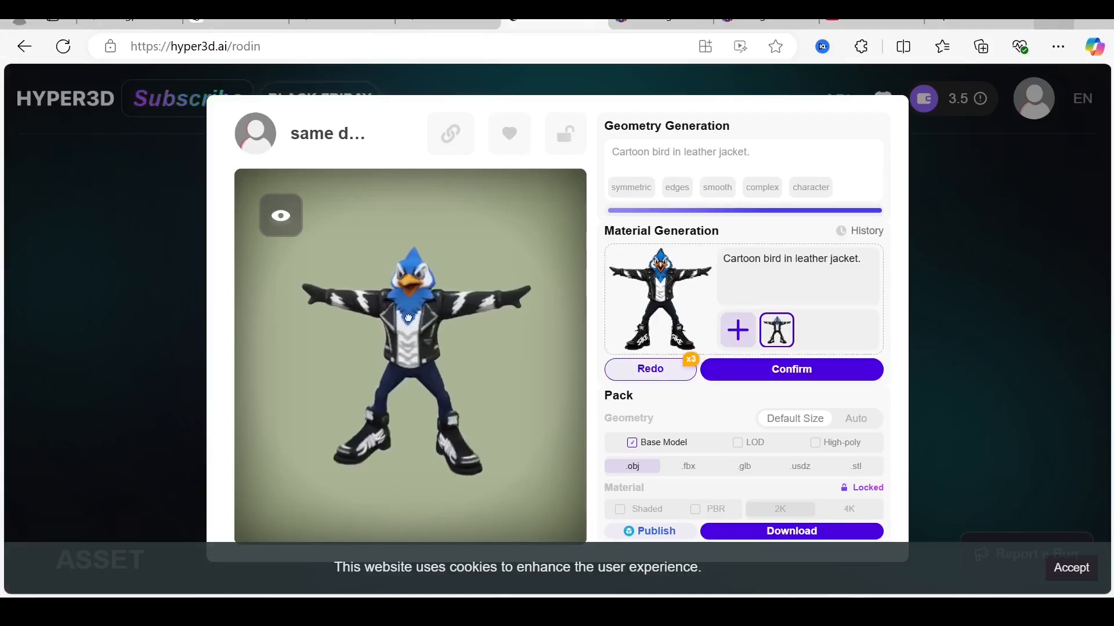
- Confirm the material and download the base model as .obj with Shaded and PBR materials at 2K
left_click(807, 371)
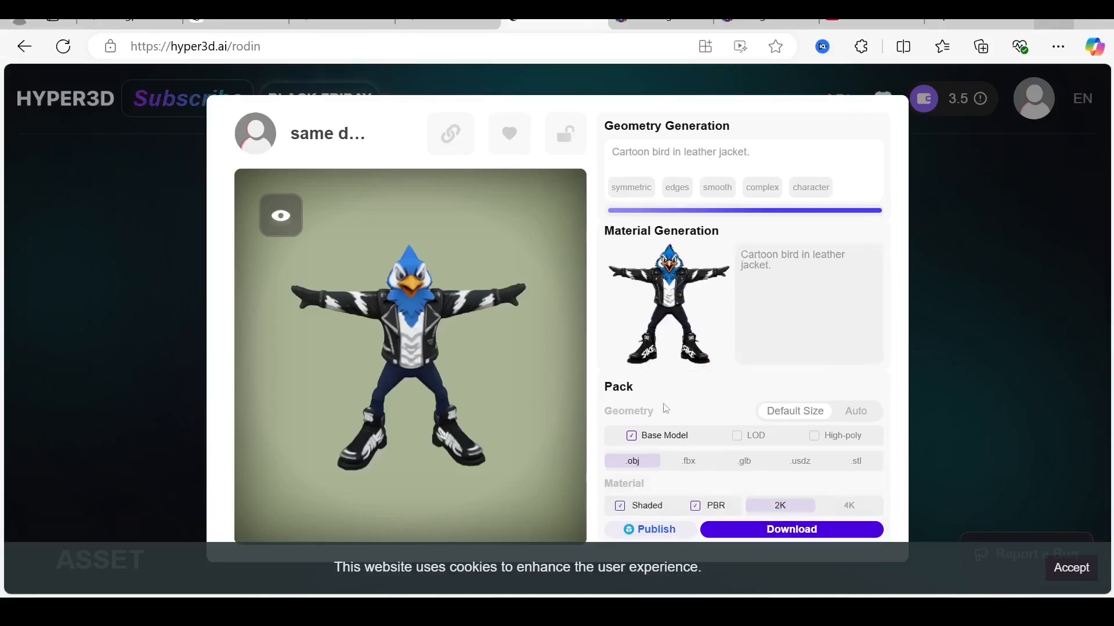
left_click(775, 530)
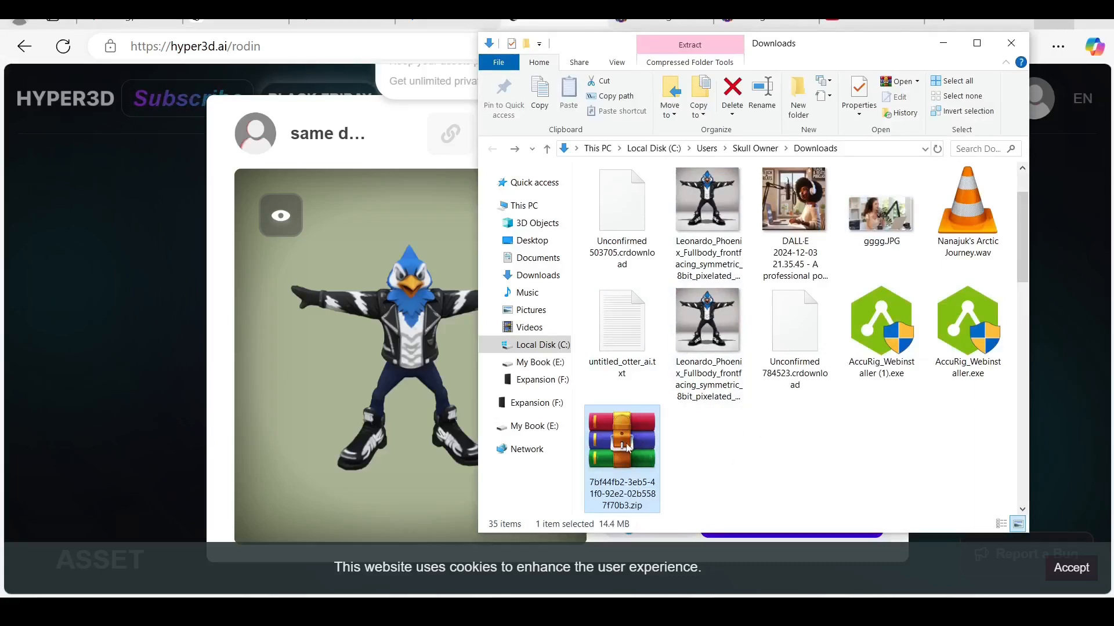
- Create a folder named "2d to 3d" in Downloads and move the downloaded model zip into it
right_click(707, 455)
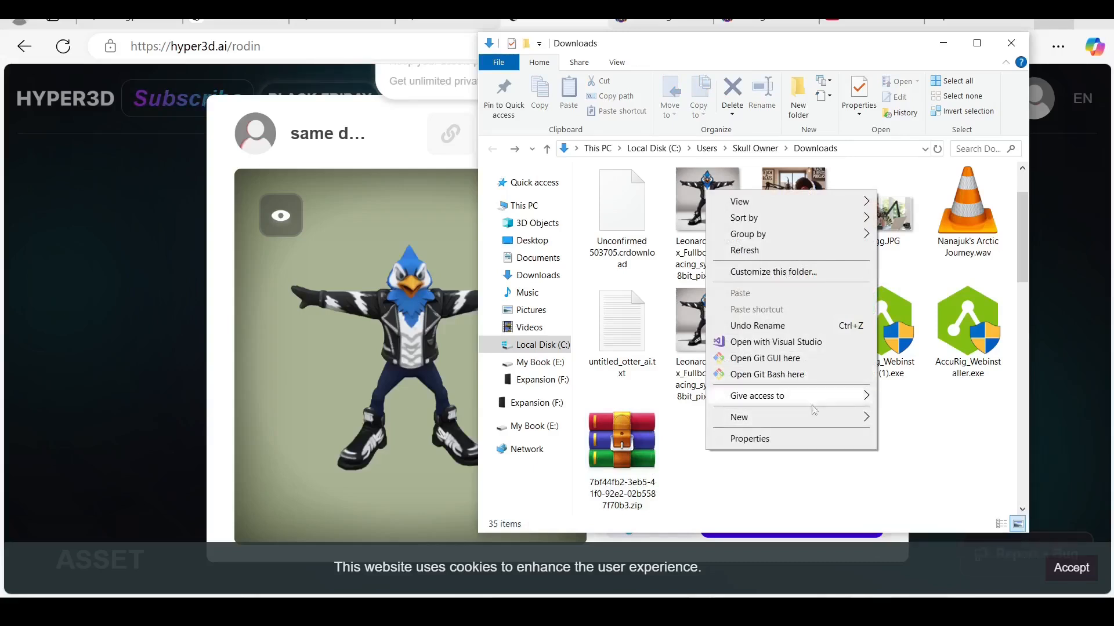
left_click(910, 419)
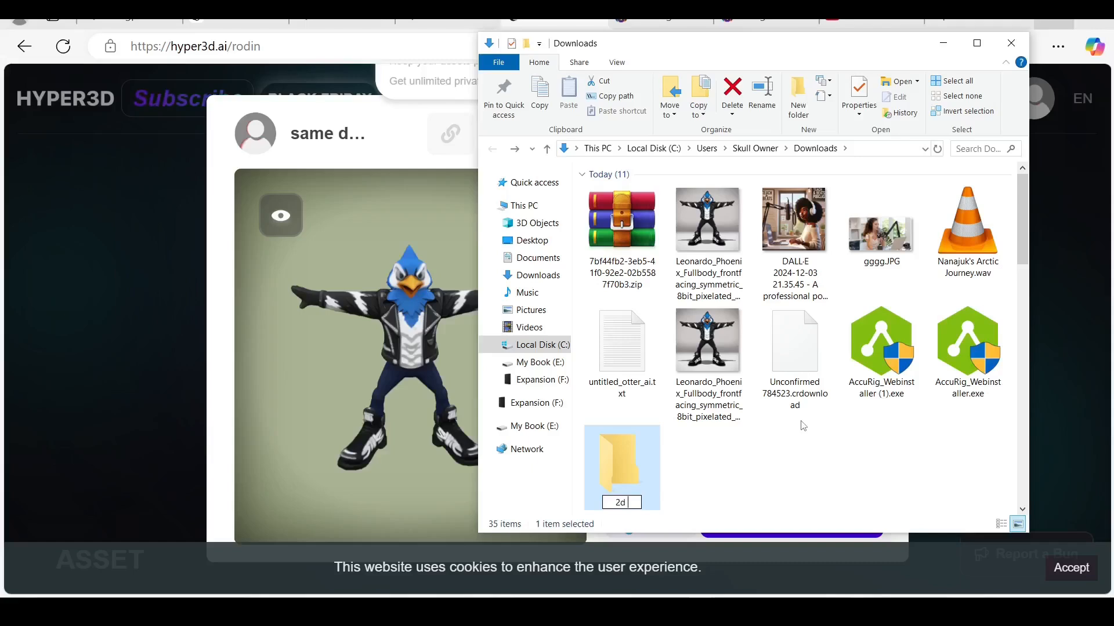
left_click(622, 227)
left_click_drag(622, 226, 624, 493)
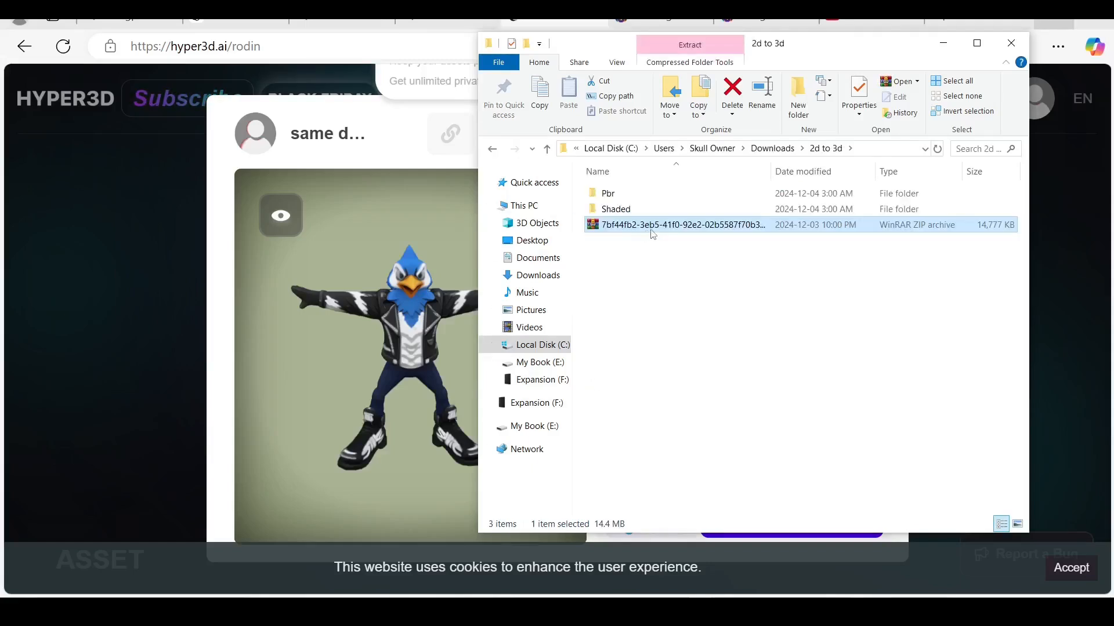
- Extract the model archive inside the "2d to 3d" folder and look through the contents of its Pbr folder
right_click(653, 234)
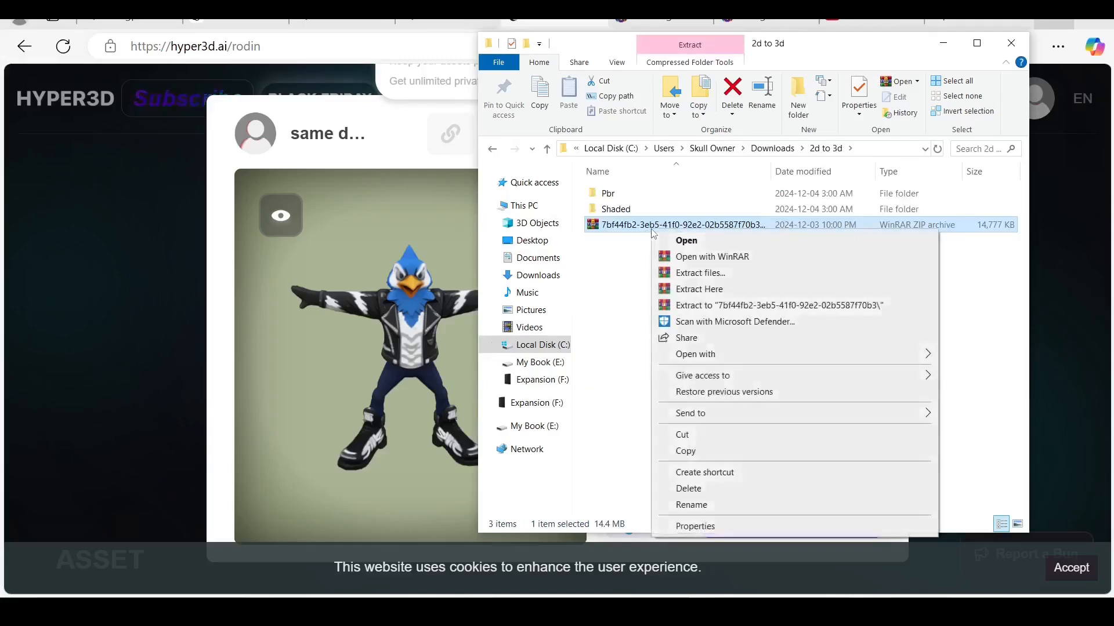
left_click(580, 282)
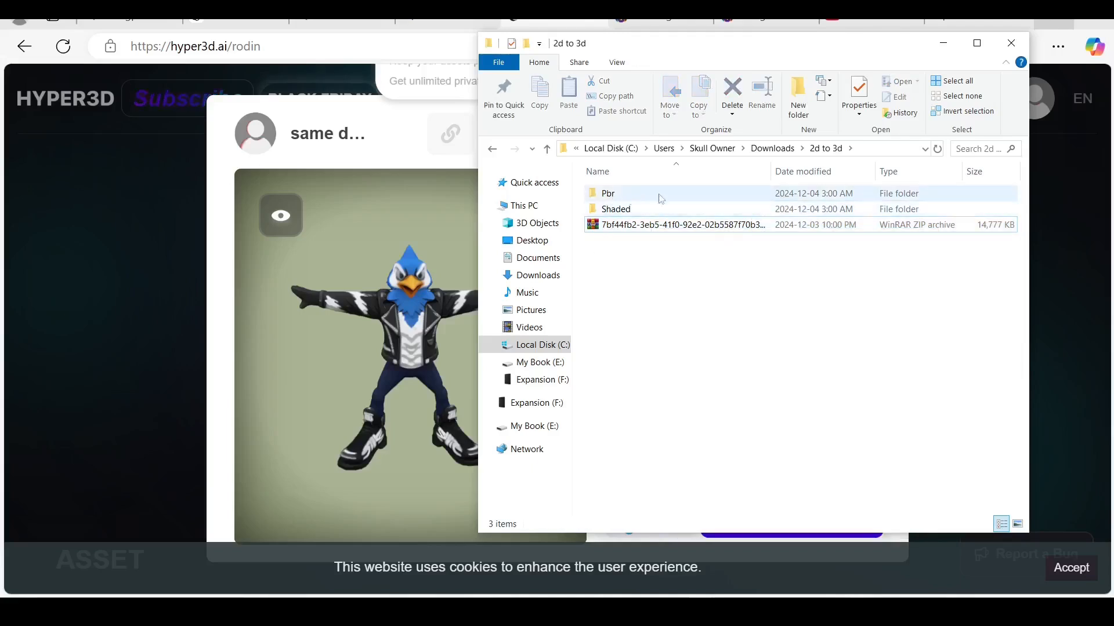
left_click(615, 198)
double_click(615, 198)
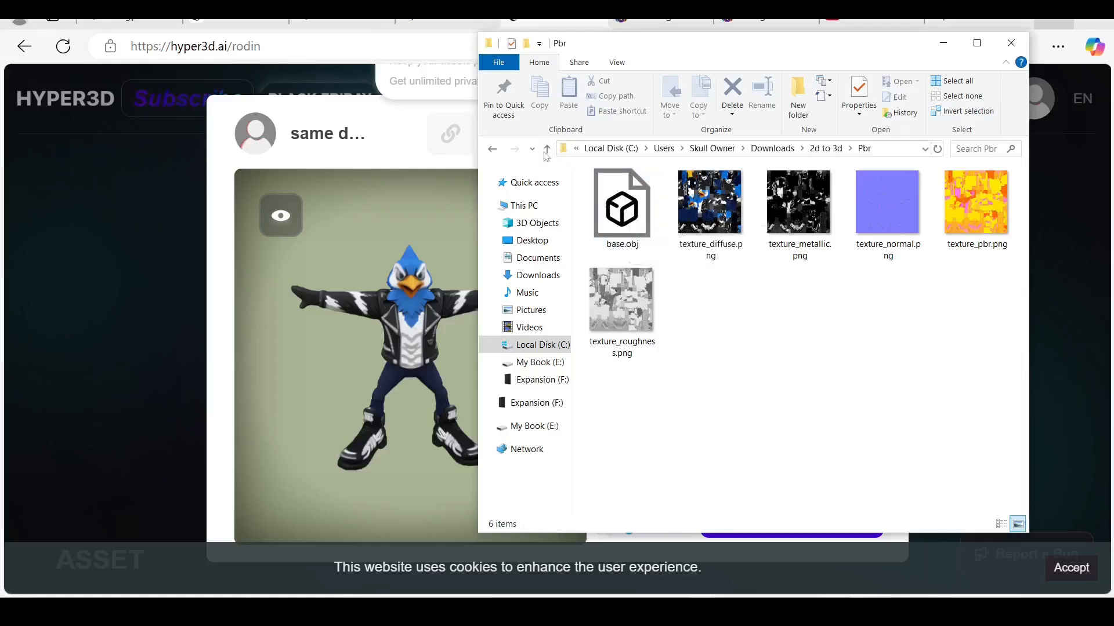
left_click(491, 149)
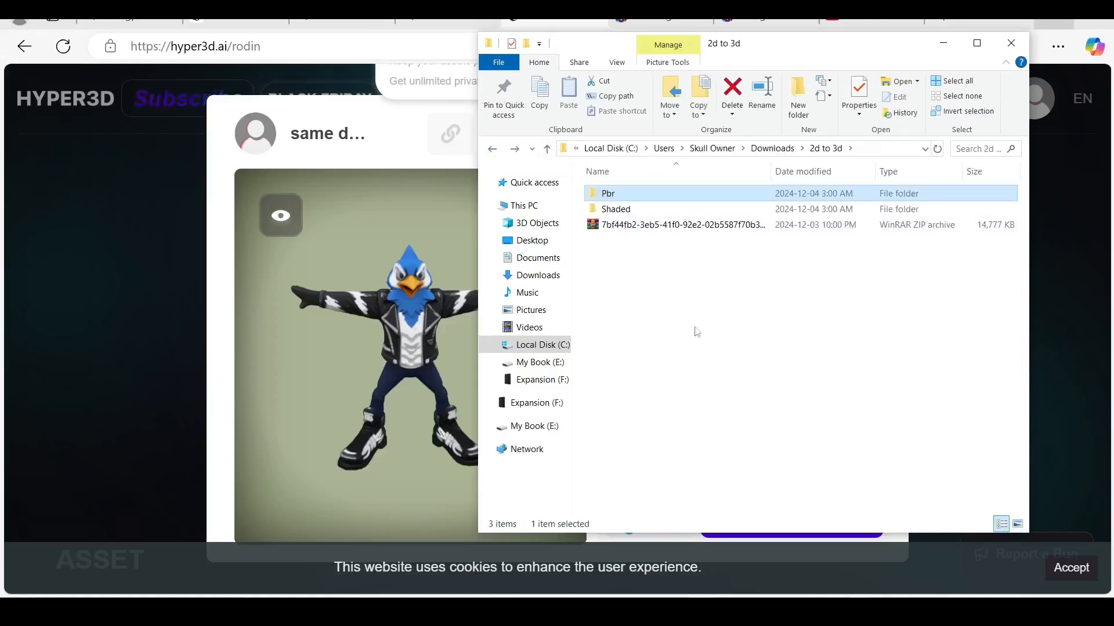
- Launch Blender, import the extracted base model as Wavefront (.obj) and inspect its shape from several angles
left_click(115, 608)
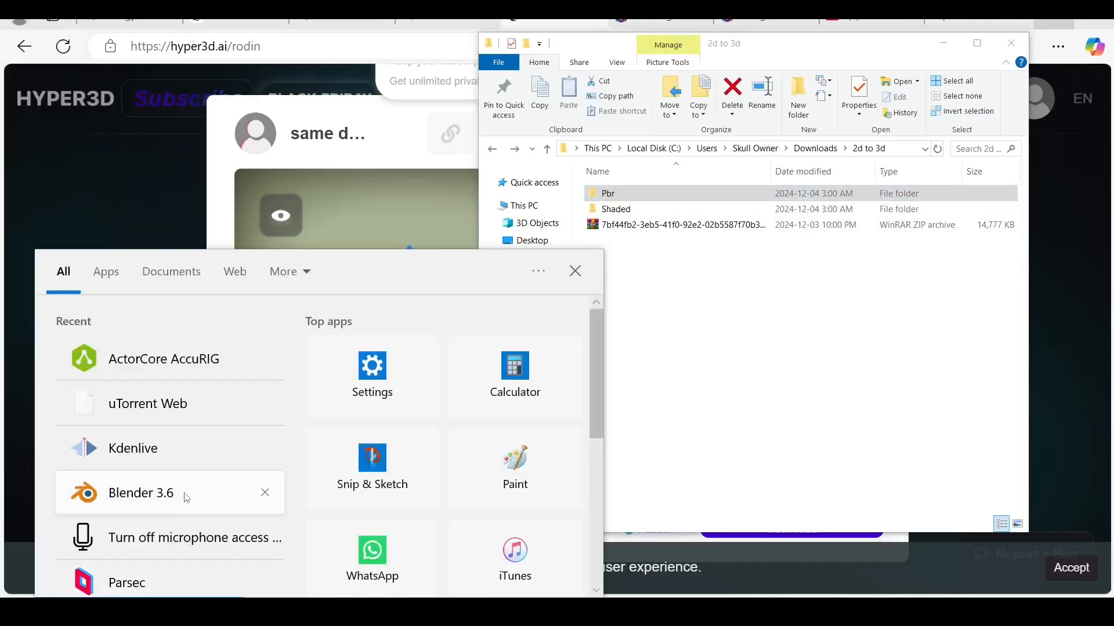
scroll(186, 498, "down", 3)
left_click(186, 490)
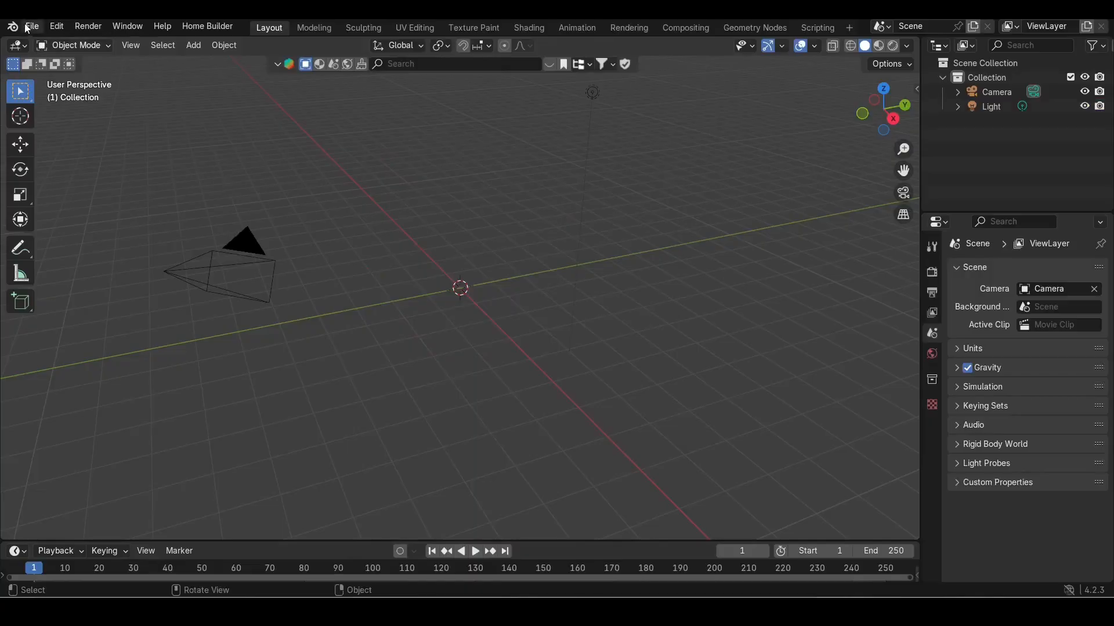
left_click(28, 28)
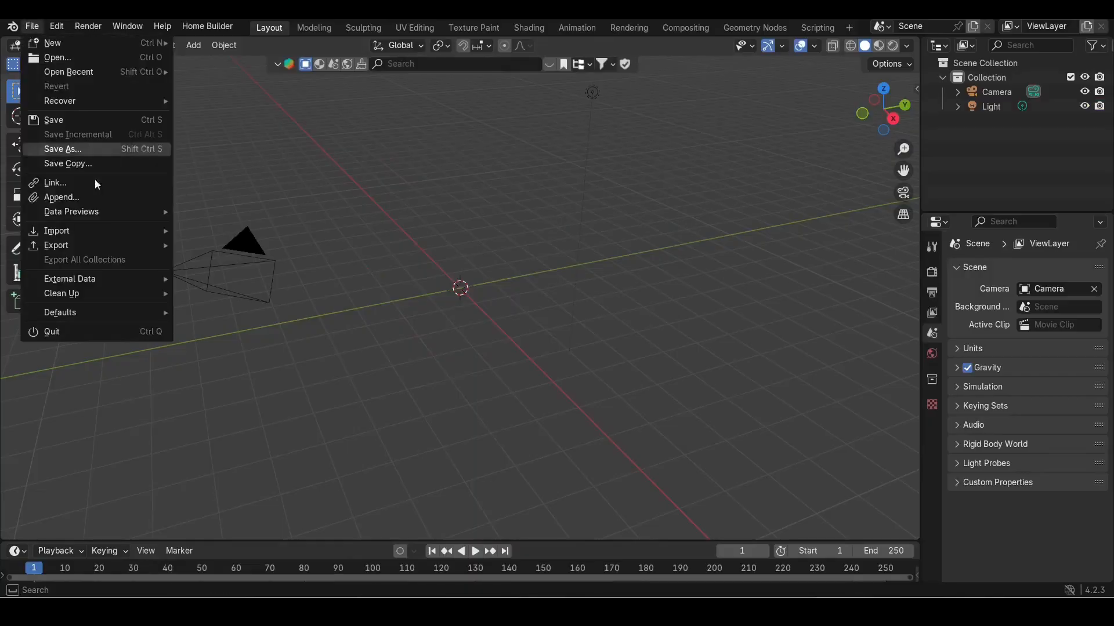
mouse_move(88, 228)
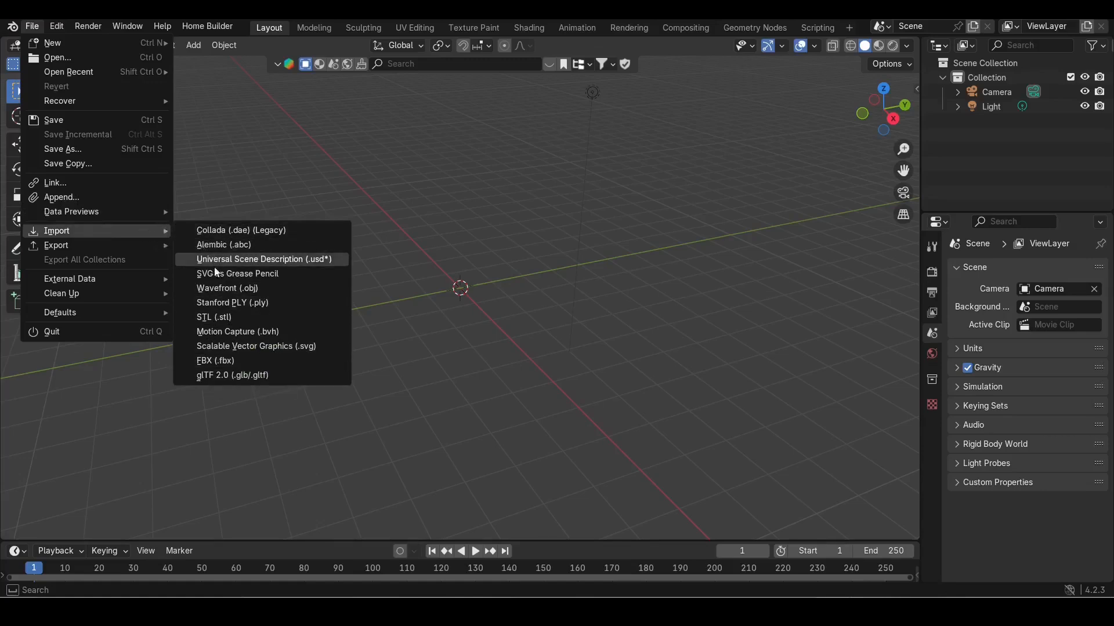
left_click(220, 287)
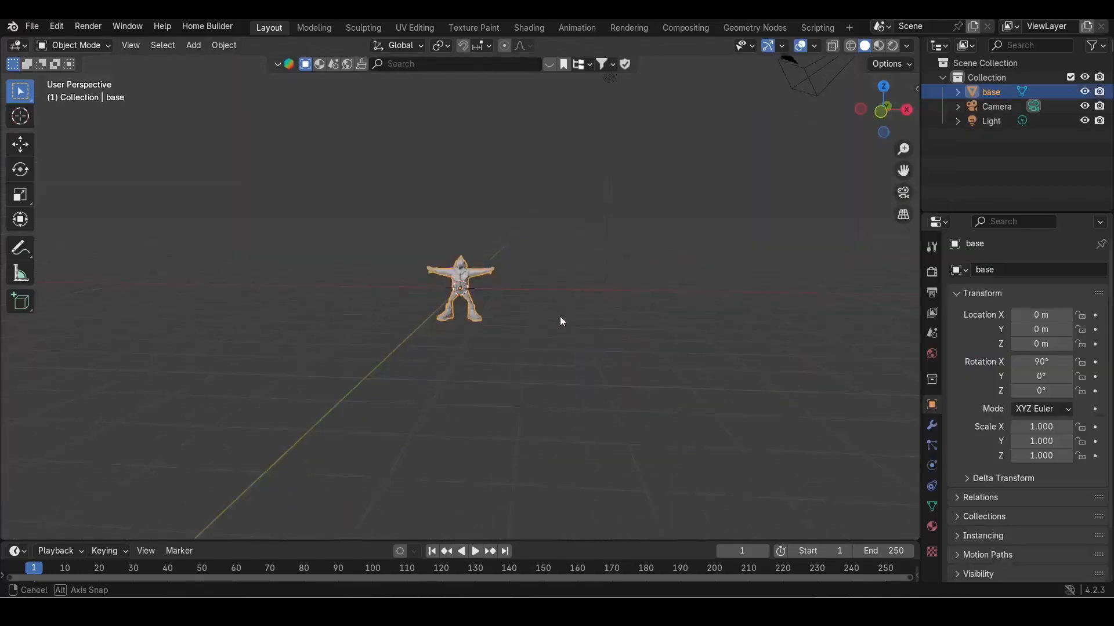
scroll(559, 315, "up", 5)
middle_click_drag(520, 315, 444, 322)
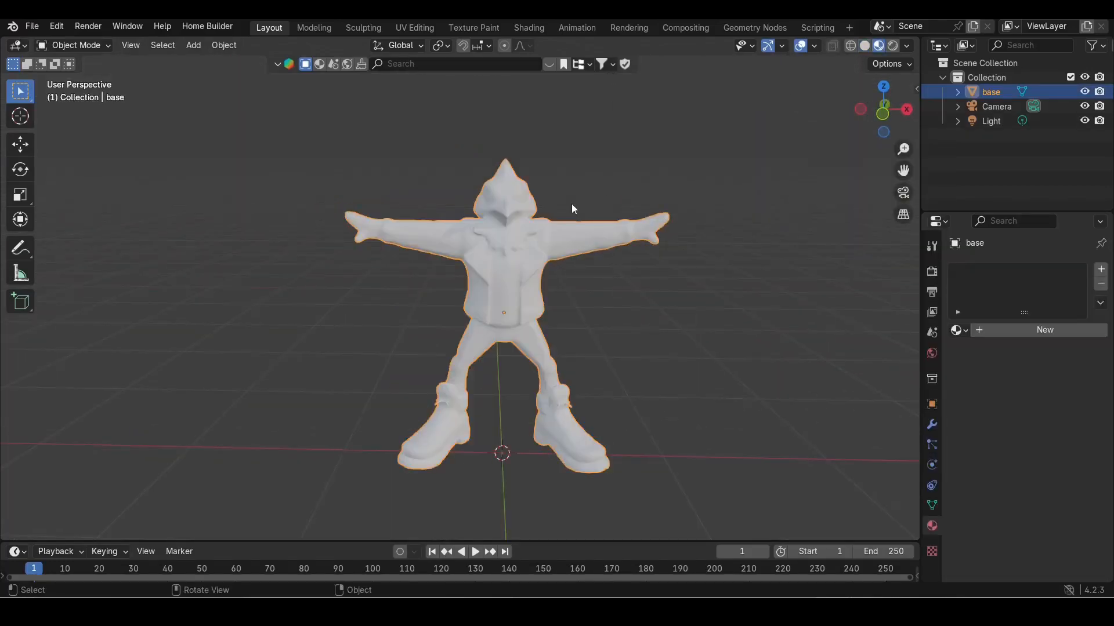
middle_click_drag(572, 206, 595, 210)
middle_click_drag(550, 265, 516, 256)
scroll(502, 269, "up", 2)
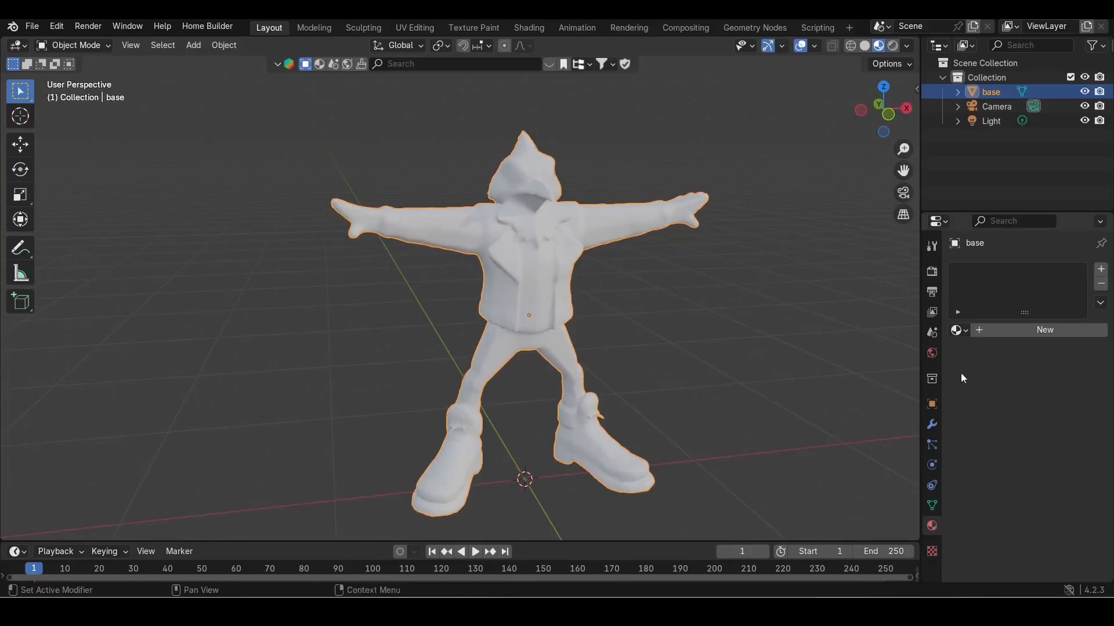
- Create a new material on the base model and use an Image Texture for its Base Color
left_click(979, 331)
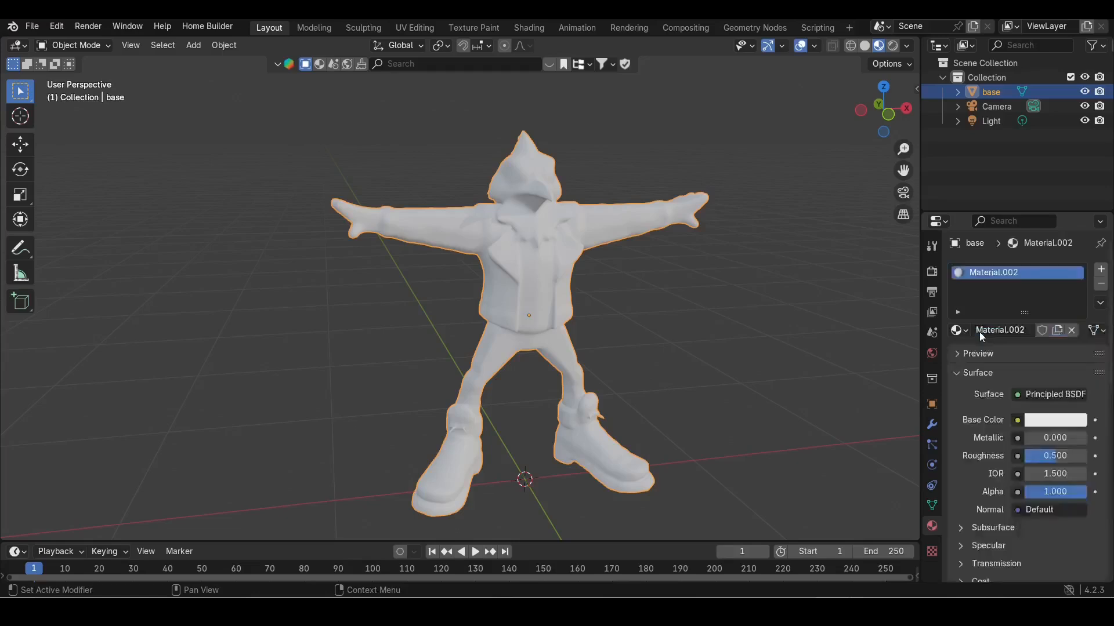
left_click(1018, 421)
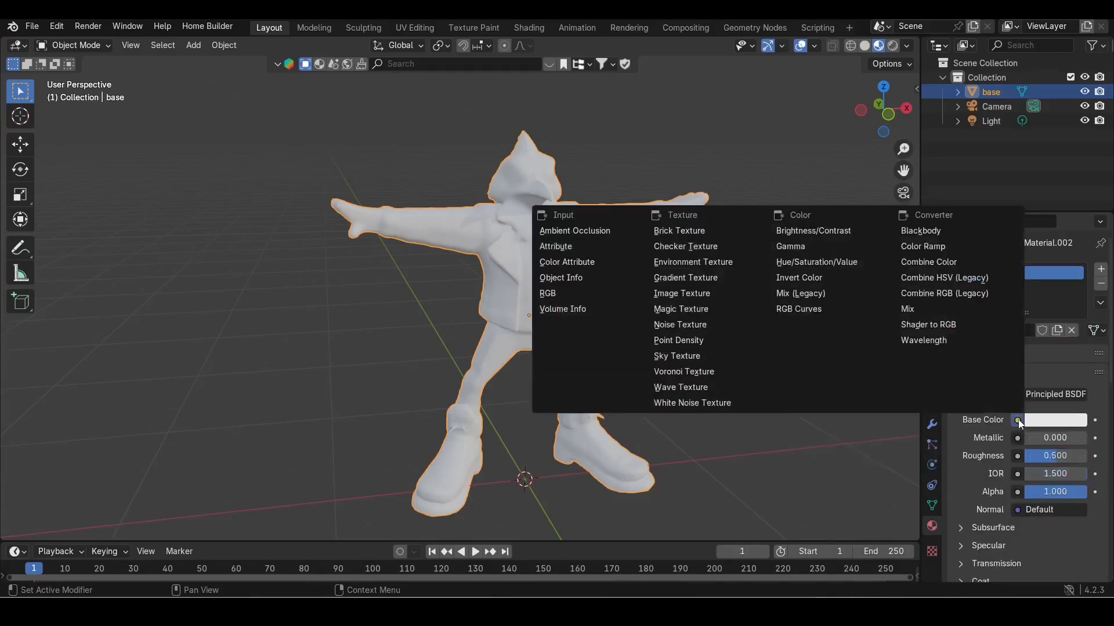
left_click(685, 294)
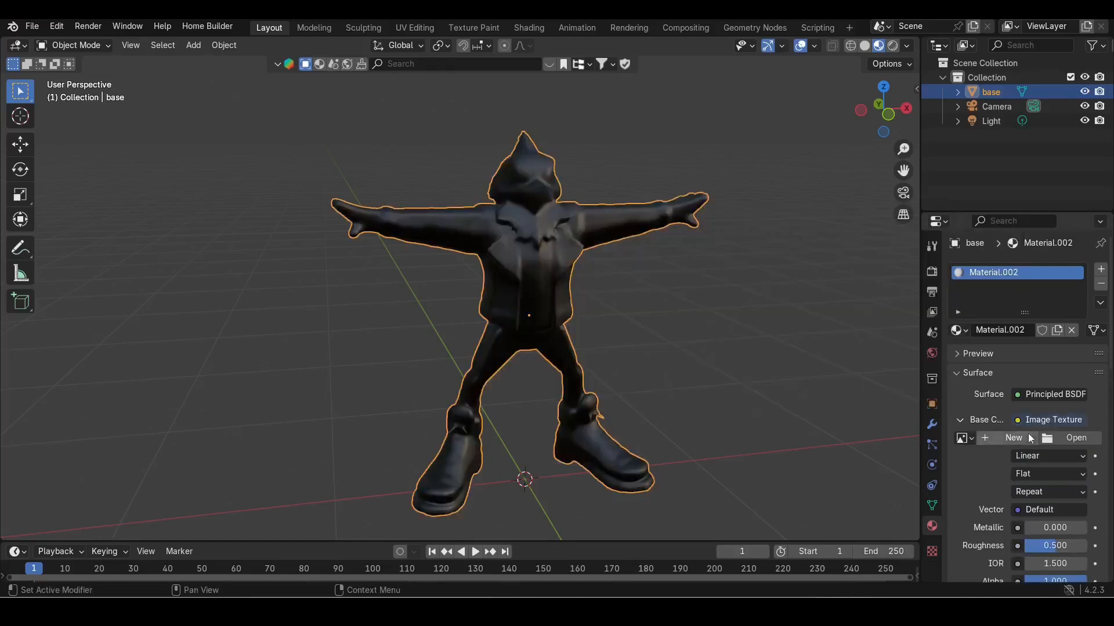
- Load shaded.png from Downloads\2d to 3d\Pbr as the Base Color texture and check it on the model
left_click(1054, 439)
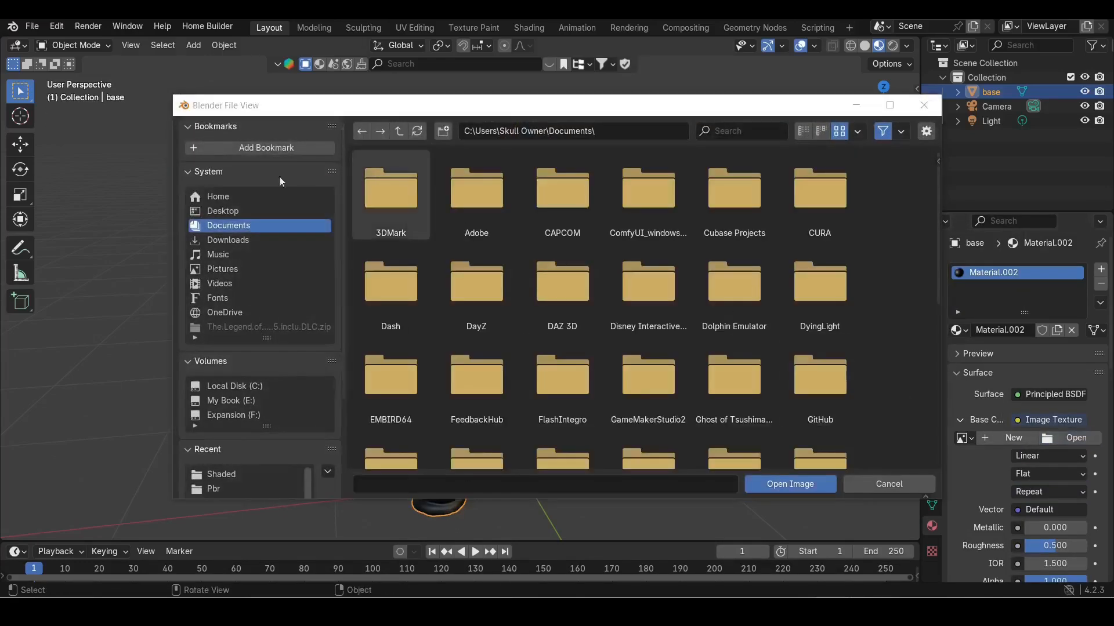
left_click(228, 242)
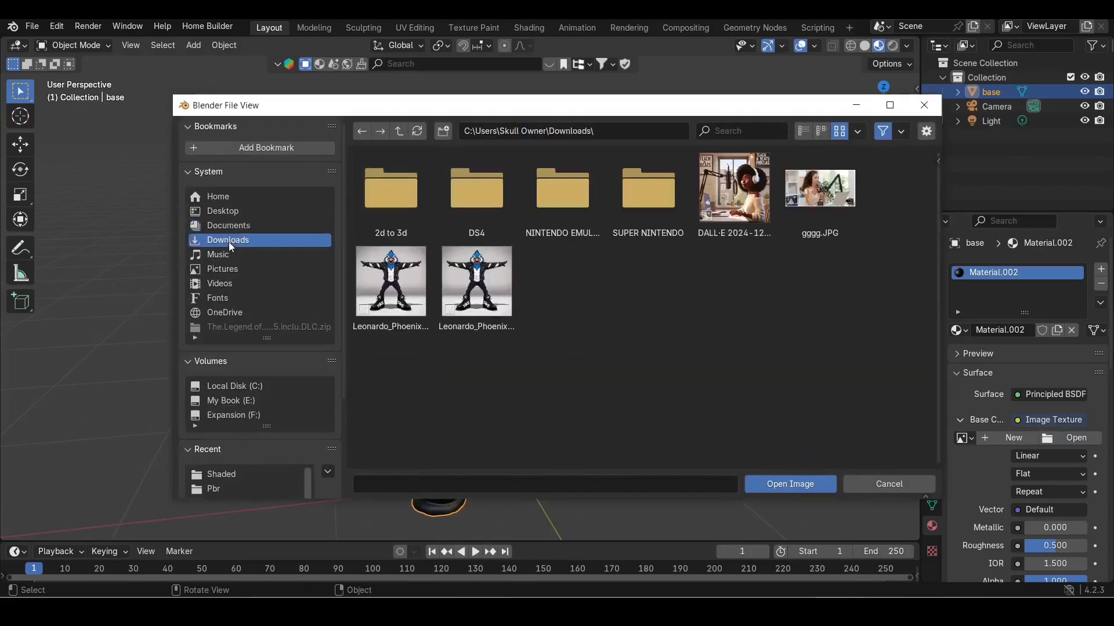
double_click(382, 202)
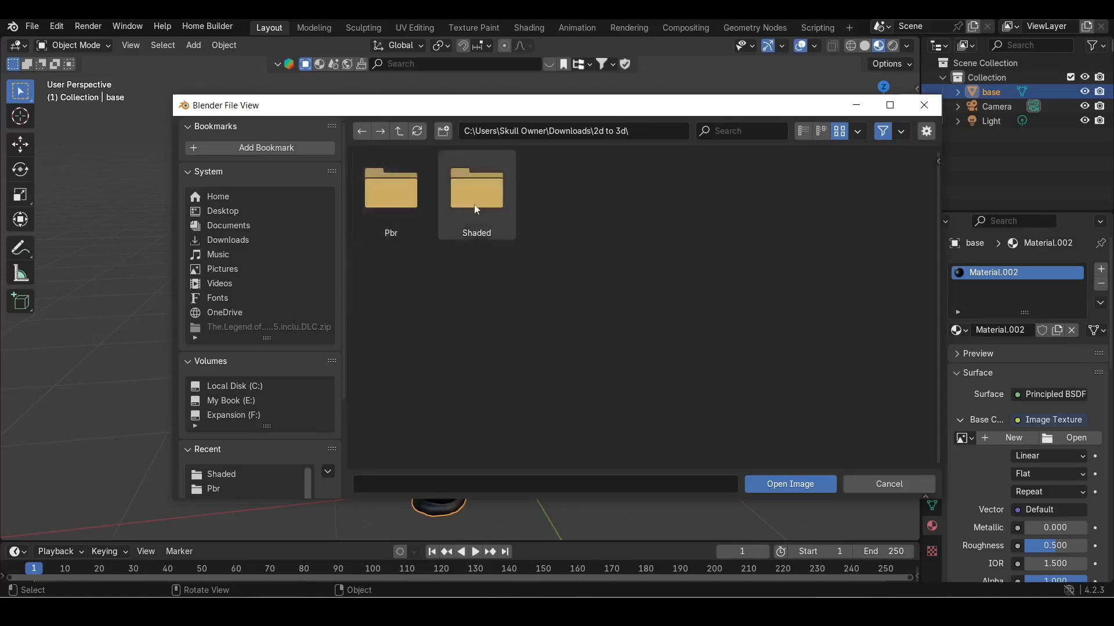
double_click(393, 197)
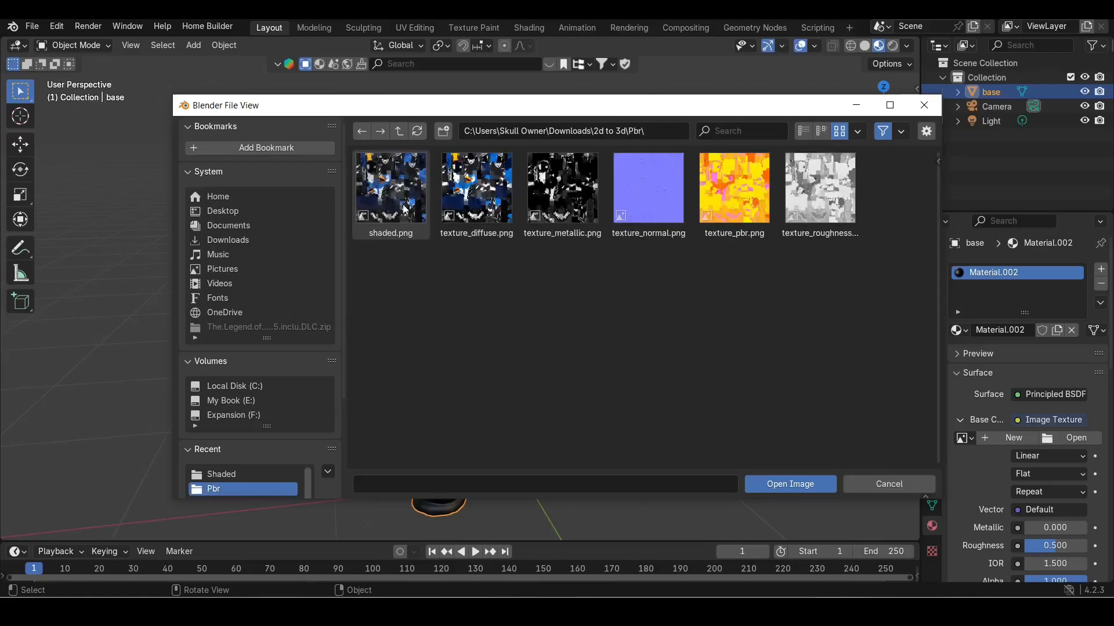
left_click(405, 209)
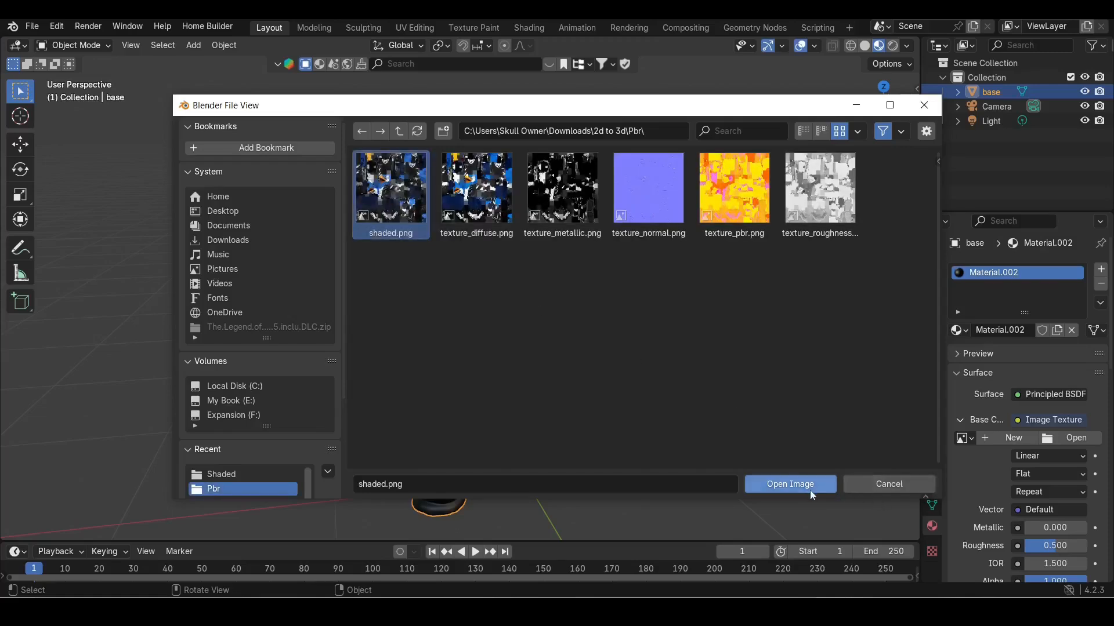
left_click(790, 484)
mouse_move(617, 343)
middle_mouse_down()
mouse_move(551, 332)
mouse_move(659, 326)
mouse_move(484, 324)
mouse_move(618, 328)
mouse_move(637, 343)
mouse_move(243, 254)
mouse_move(286, 282)
mouse_move(607, 333)
mouse_move(560, 322)
mouse_move(610, 323)
mouse_move(584, 316)
middle_mouse_up()
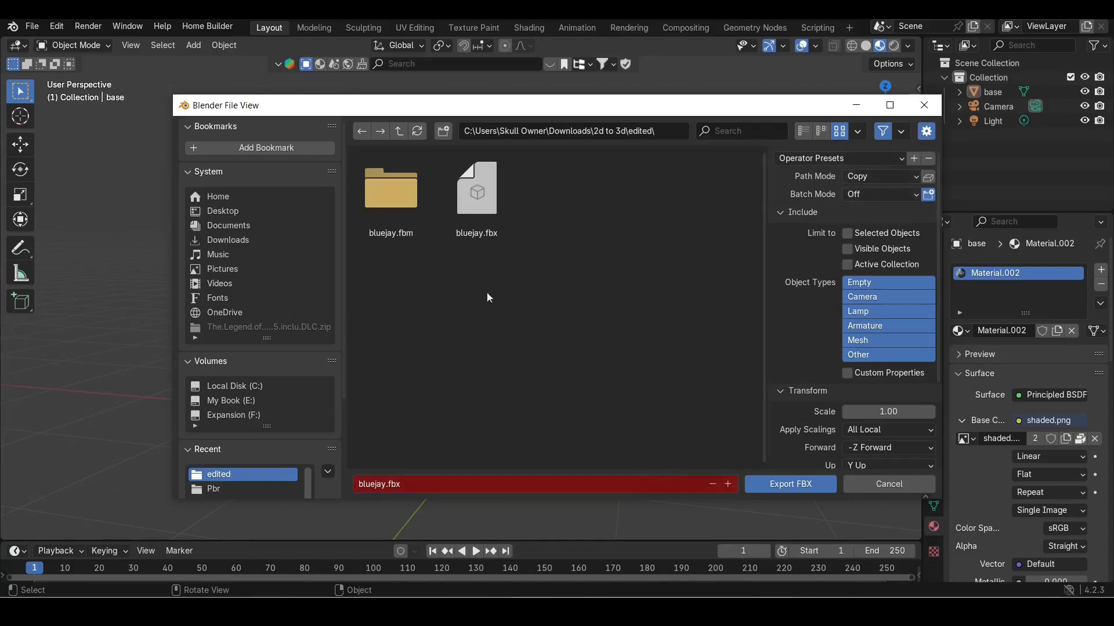
- Export the textured bird as bluejay.fbx into Downloads\2d to 3d\edited, using the Copy path mode
left_click(790, 484)
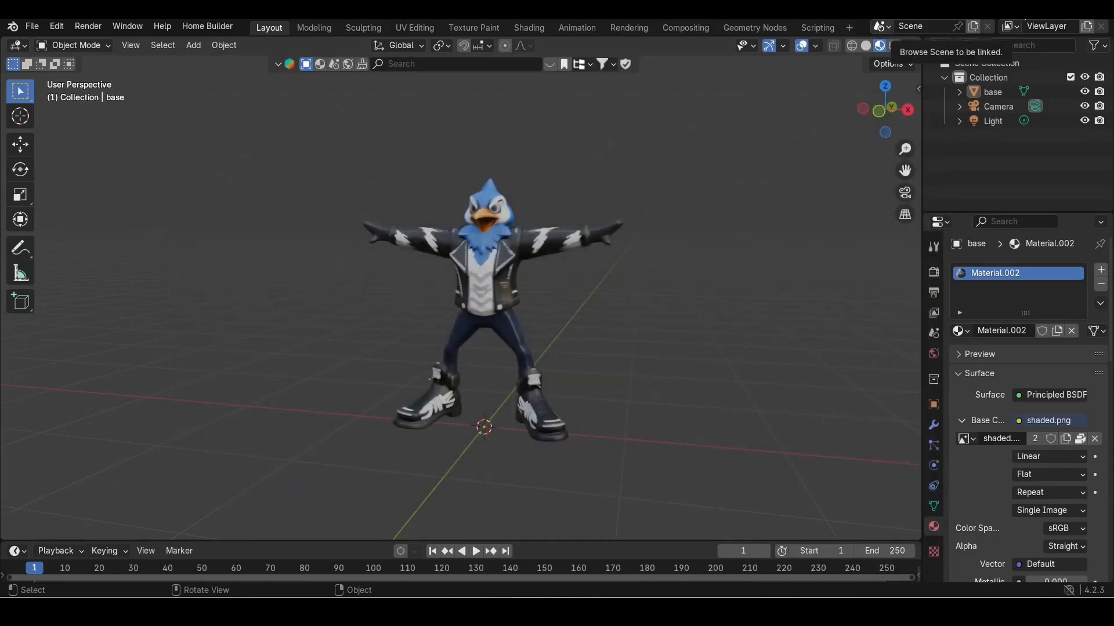
left_click(31, 27)
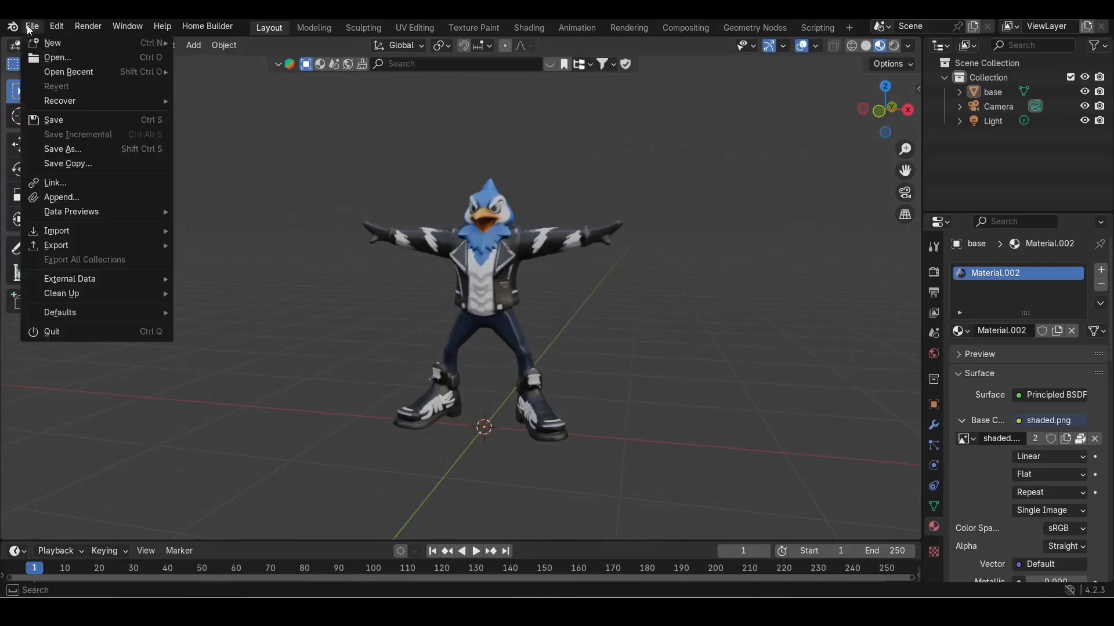
mouse_move(75, 246)
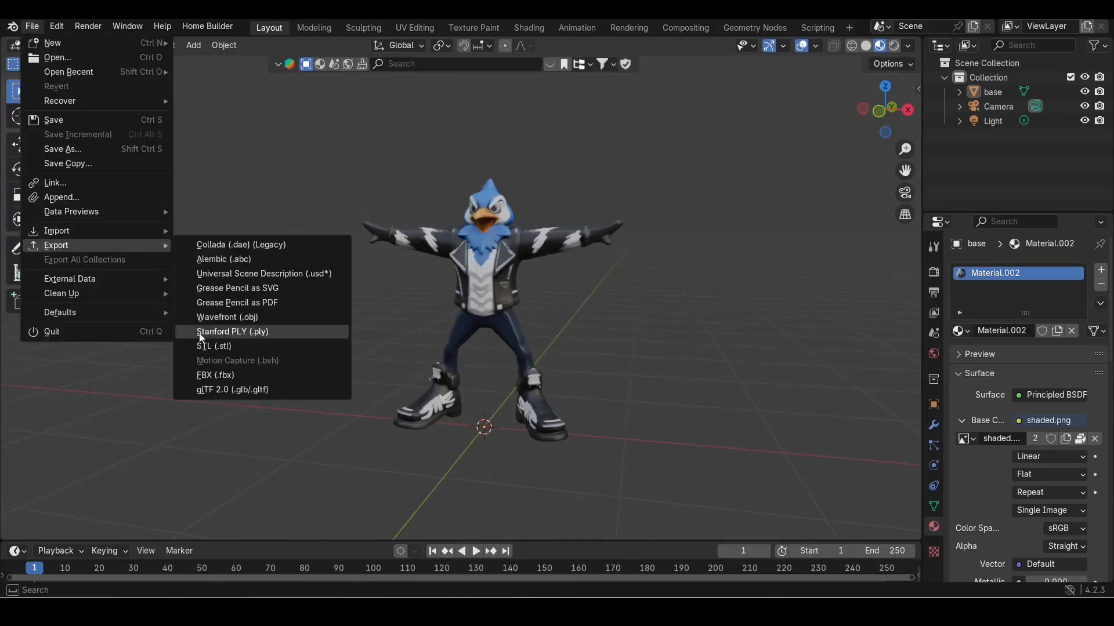
left_click(216, 375)
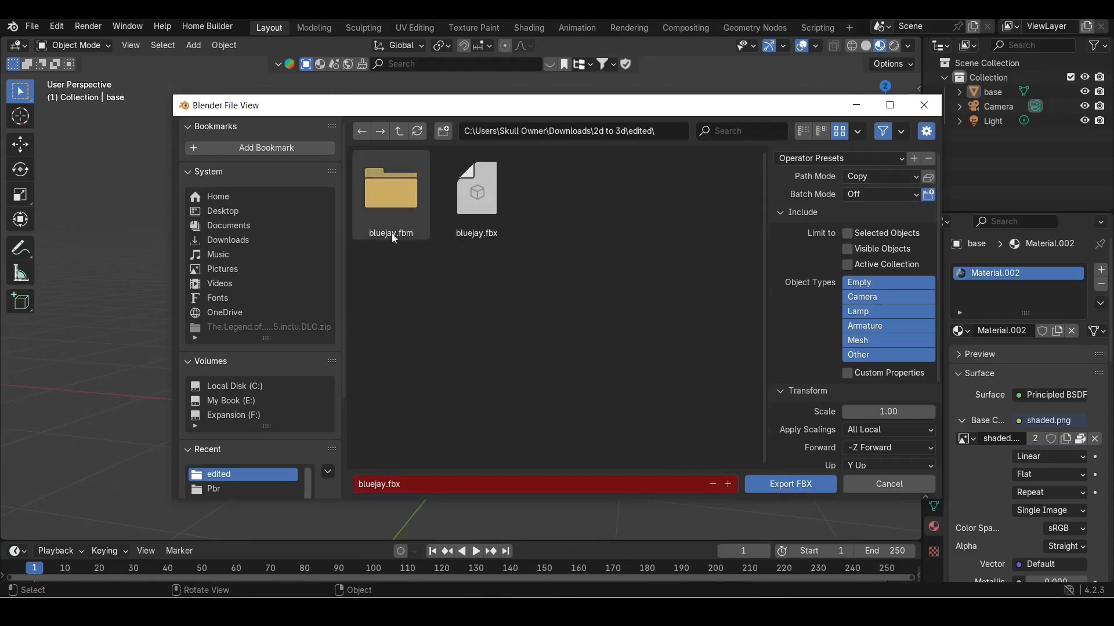
left_click(792, 485)
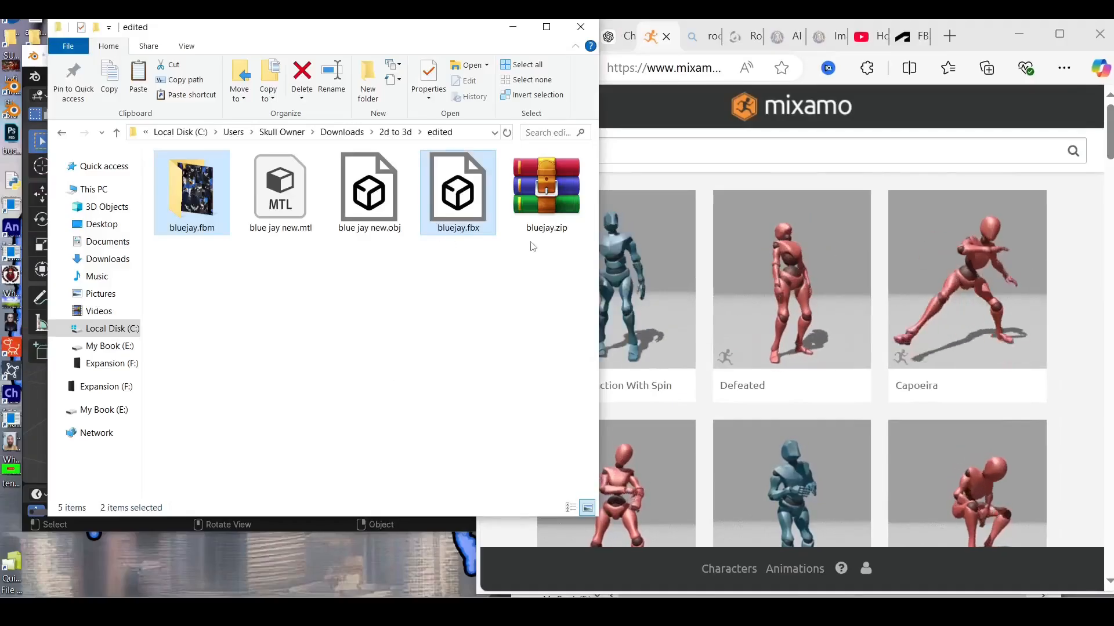
- Delete the existing bluejay.zip in the edited folder and compress bluejay.fbm and bluejay.fbx into a new ZIP-format bluejay.zip
right_click(528, 206)
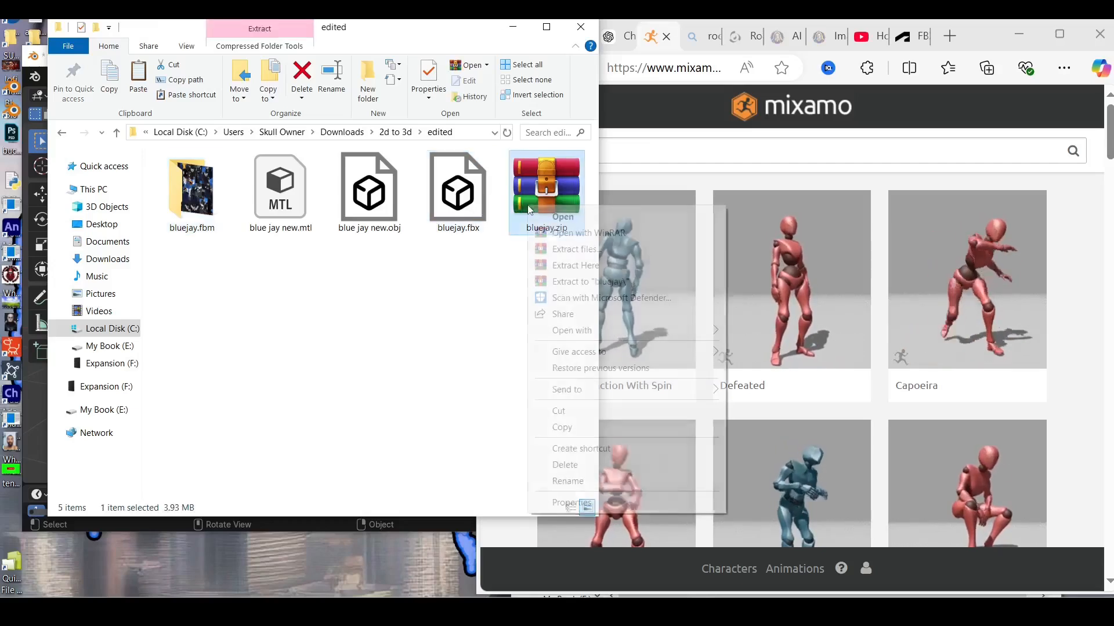
left_click(566, 465)
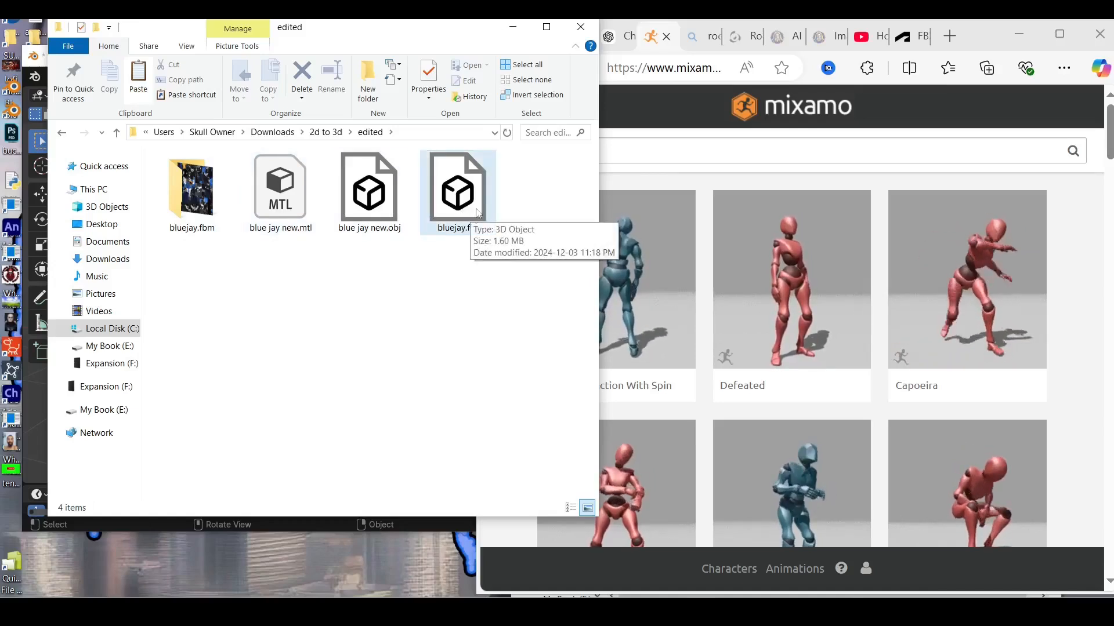
left_click(187, 213)
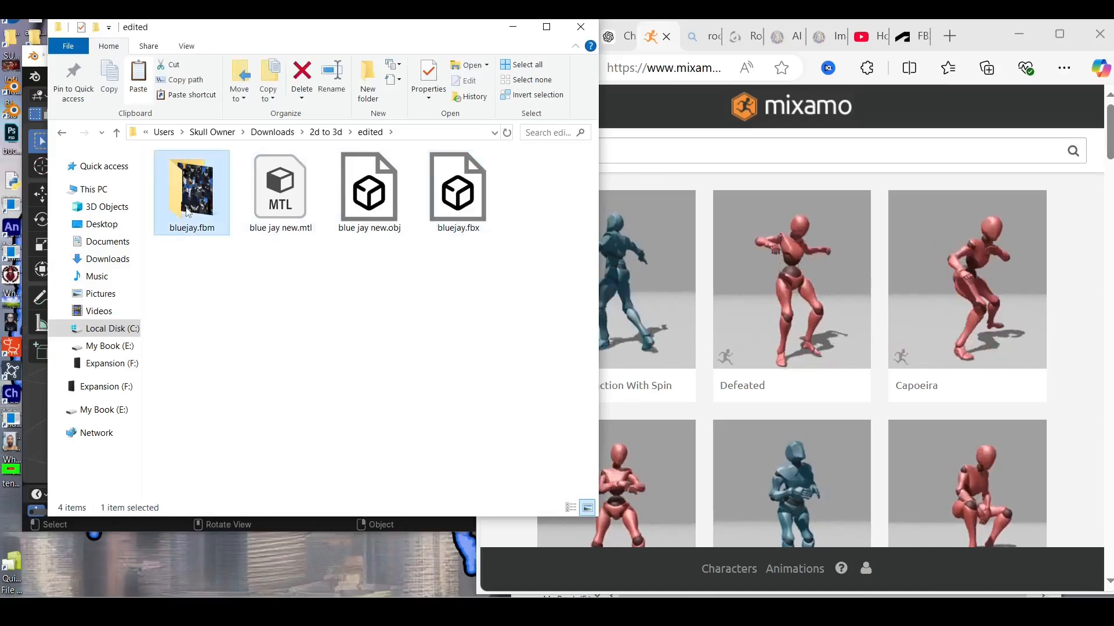
left_click(464, 200, "ctrl")
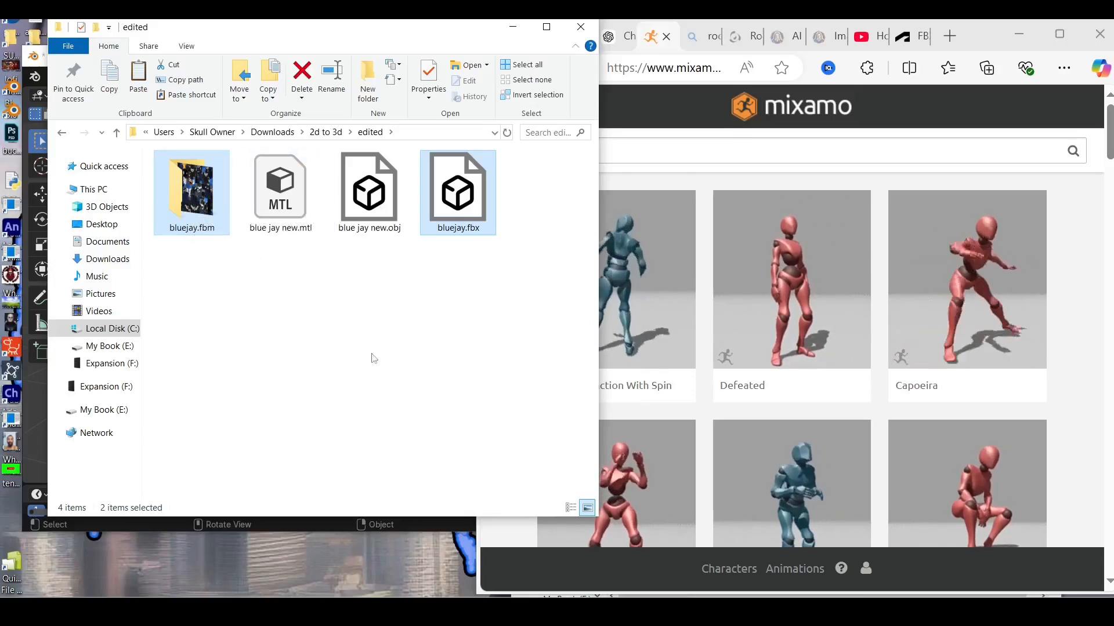
right_click(462, 196)
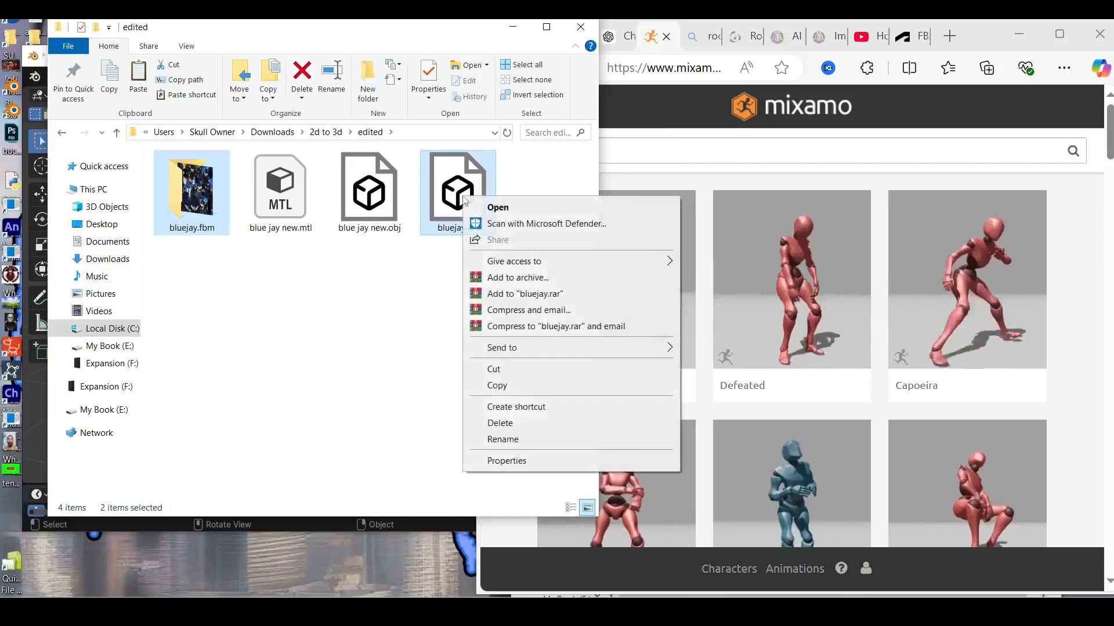
left_click(511, 277)
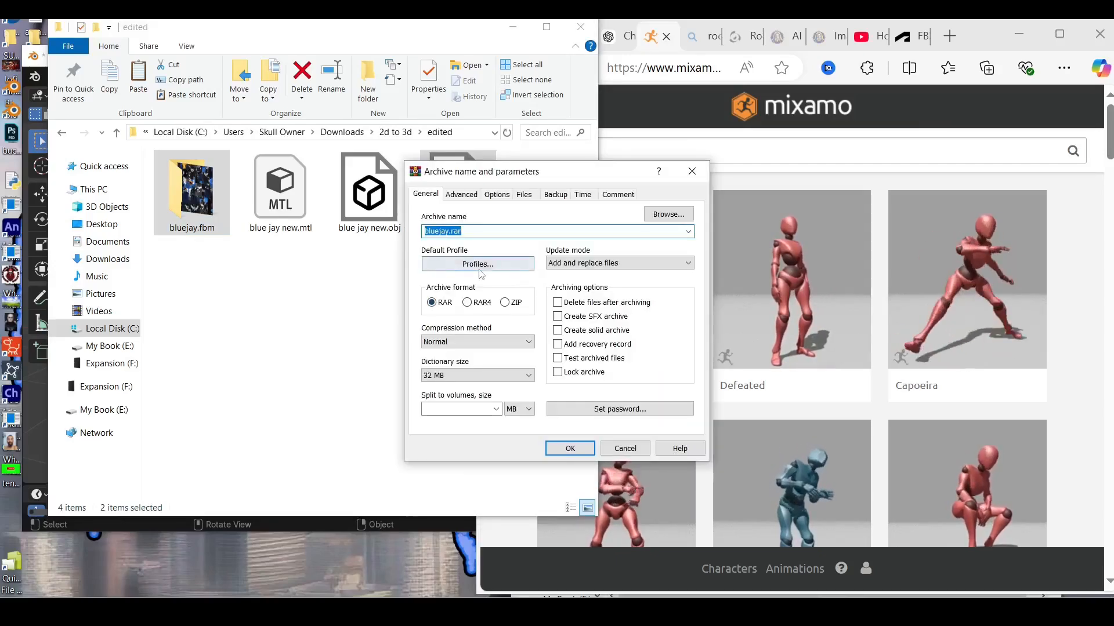
left_click(505, 303)
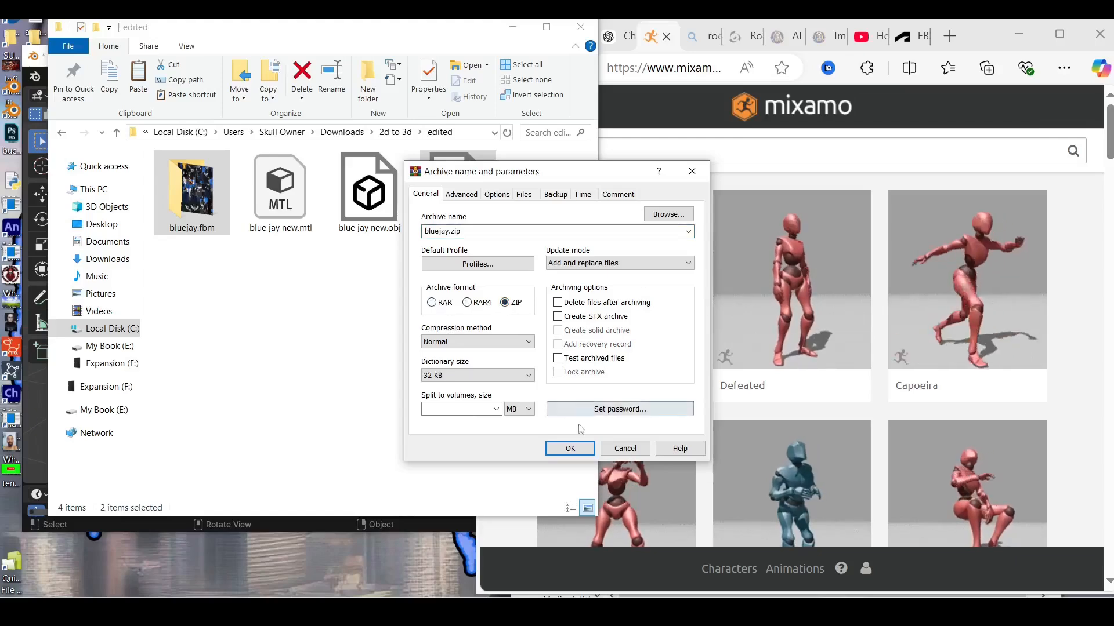
left_click(570, 448)
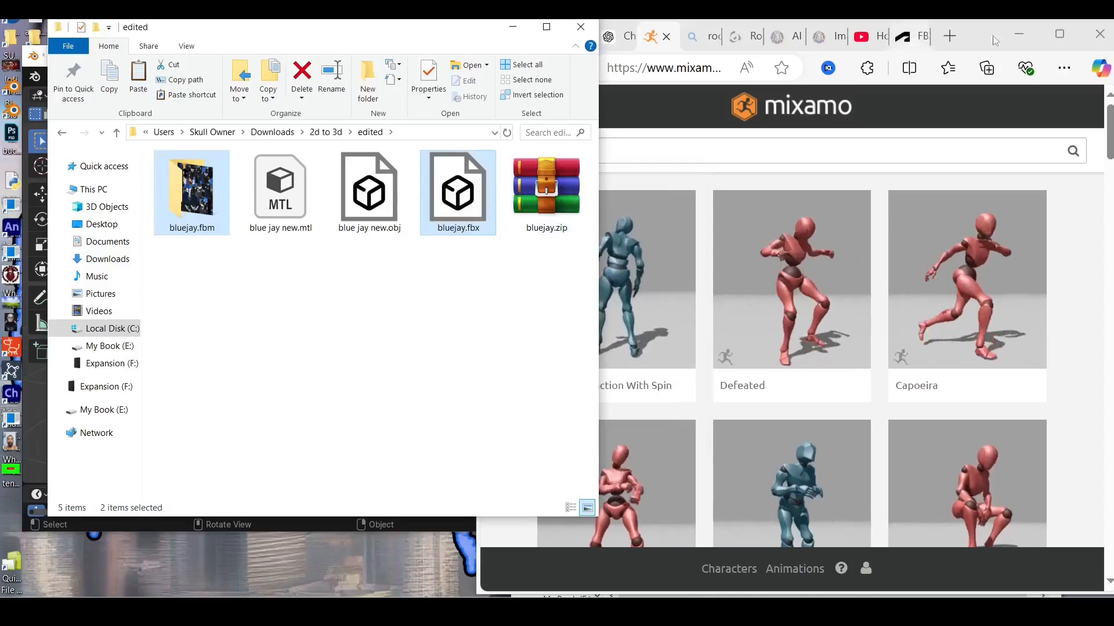
- Switch to Mixamo, upload bluejay.zip from the edited folder as a new character and accept its front-facing orientation in the Auto-Rigger
double_click(975, 39)
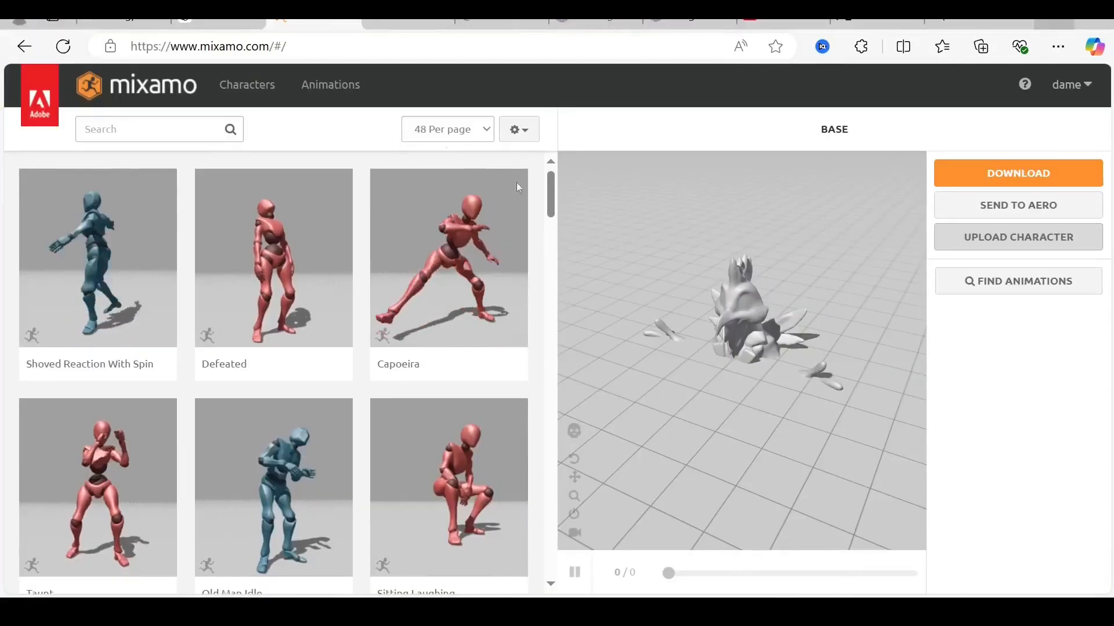
left_click(984, 240)
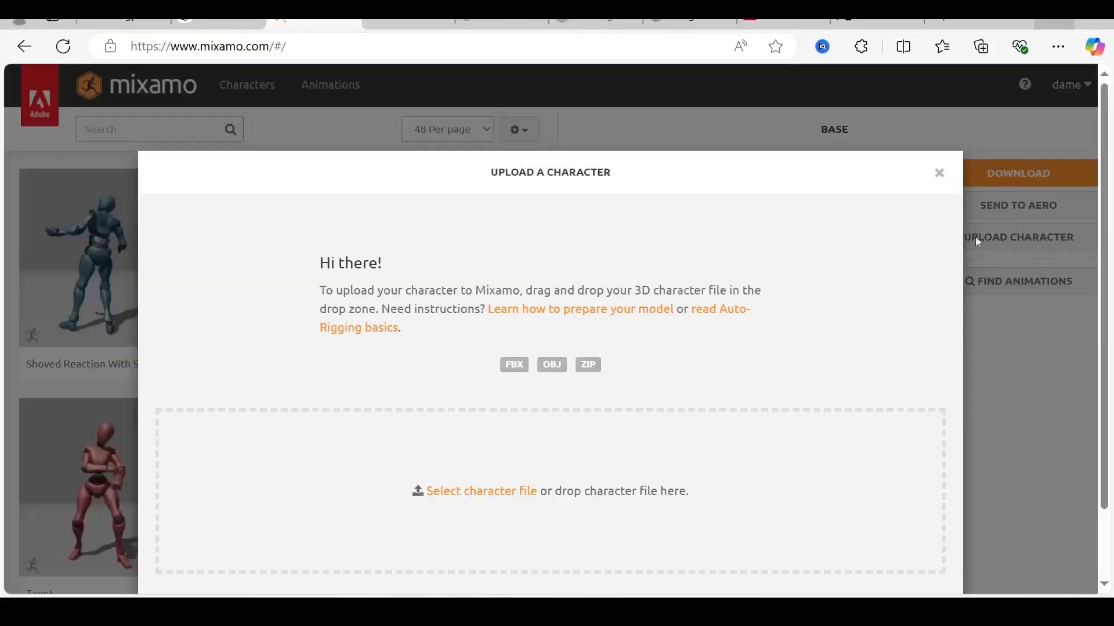
left_click(482, 493)
left_click(199, 203)
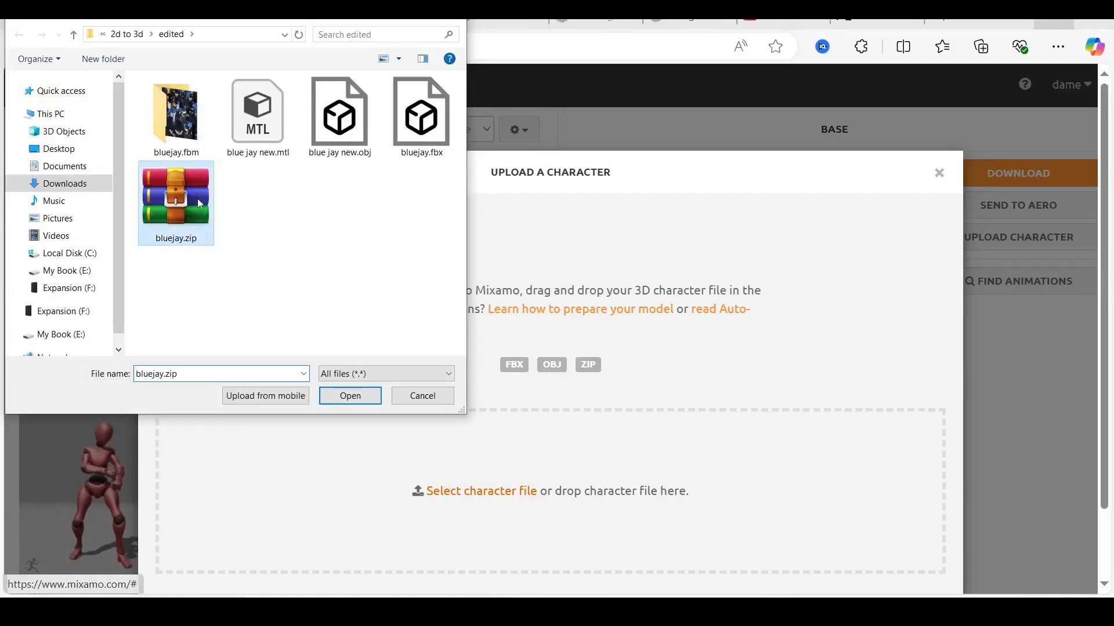
left_click(351, 396)
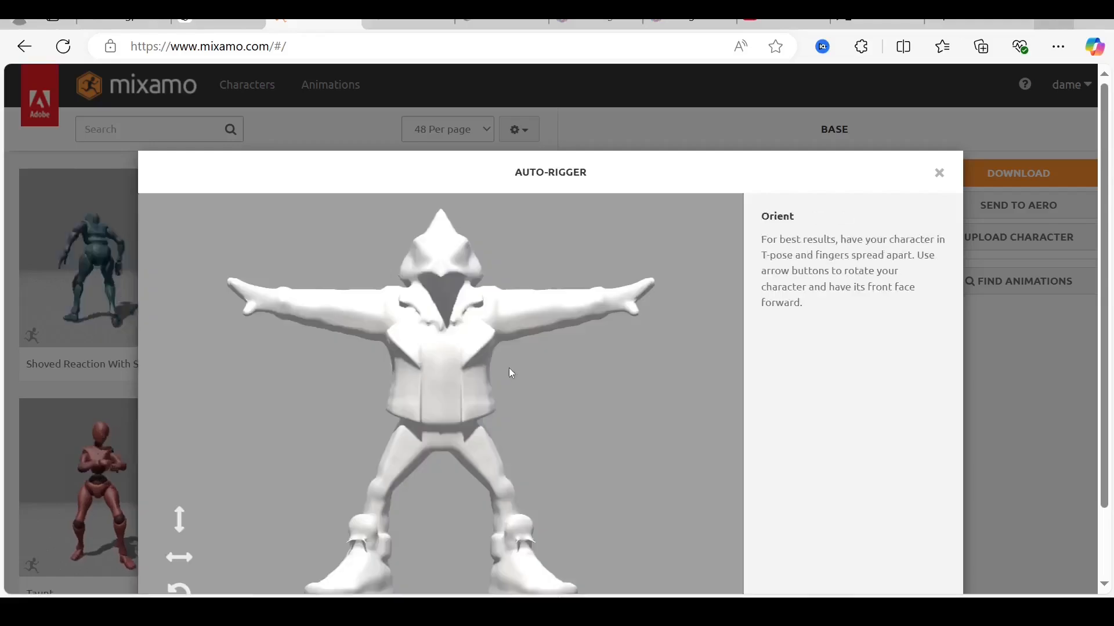
scroll(519, 354, "down", 2)
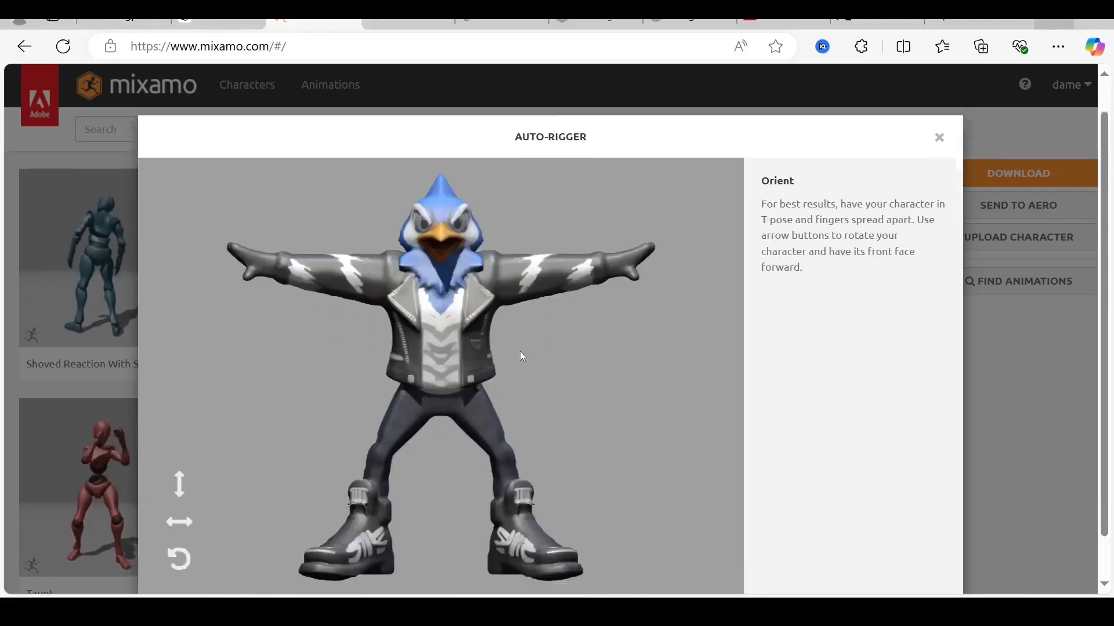
left_click(920, 571)
- Place the chin, wrist, elbow, knee and groin markers on the bird with symmetry on and start auto-rigging with Standard Skeleton (65)
mouse_move(234, 331)
left_mouse_down()
mouse_move(271, 297)
mouse_move(447, 207)
left_mouse_up()
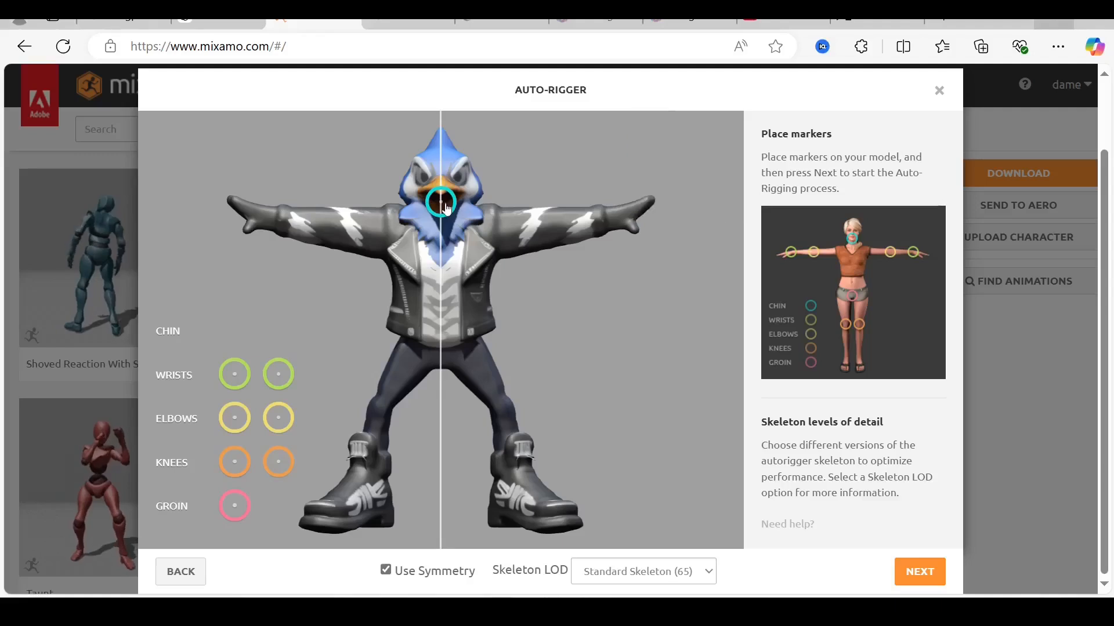
left_click_drag(235, 374, 283, 223)
mouse_move(278, 418)
left_mouse_down()
mouse_move(300, 385)
mouse_move(332, 225)
left_mouse_up()
mouse_move(279, 462)
left_mouse_down()
mouse_move(383, 392)
mouse_move(378, 409)
left_mouse_up()
left_click_drag(235, 505, 441, 350)
left_click(920, 573)
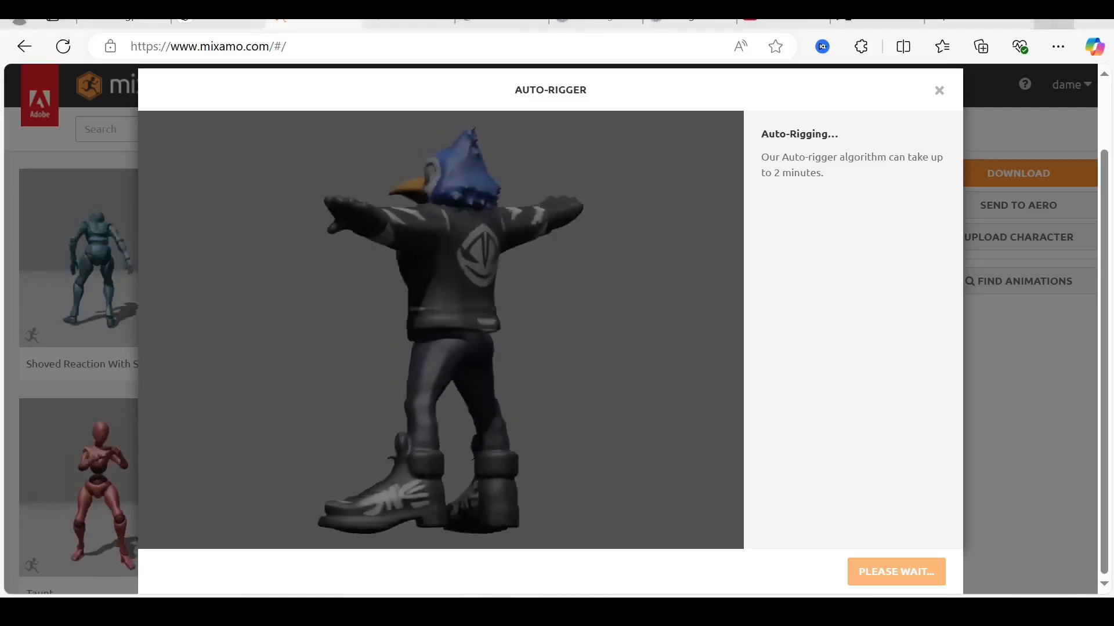
- Check the rigged bird in the preview and apply the Capoeira animation to it
left_click_drag(677, 336, 795, 368)
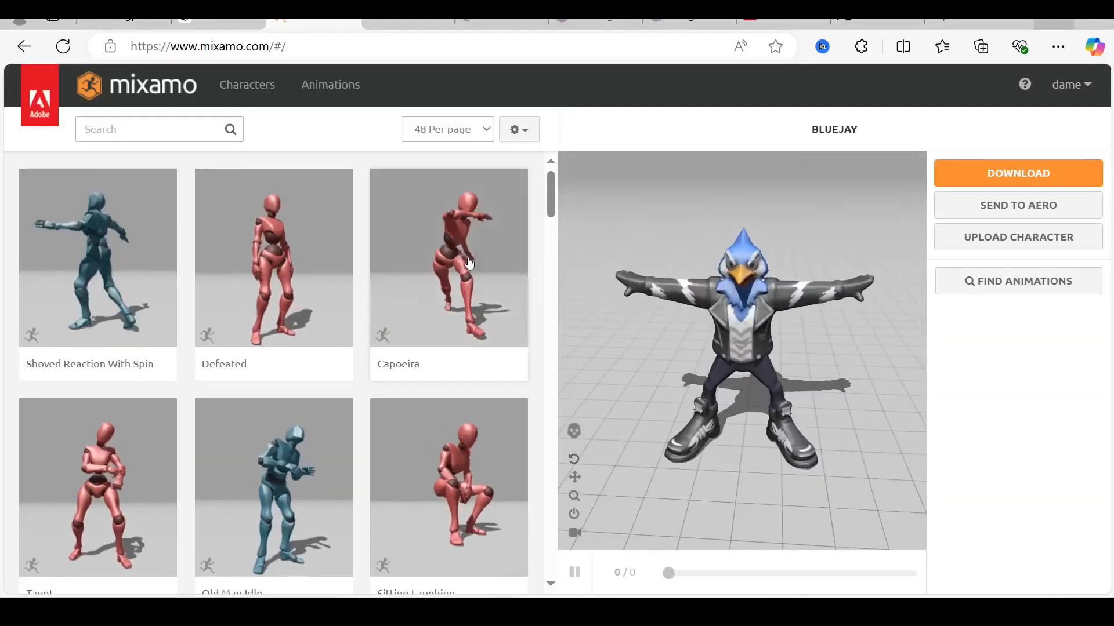
left_click(518, 301)
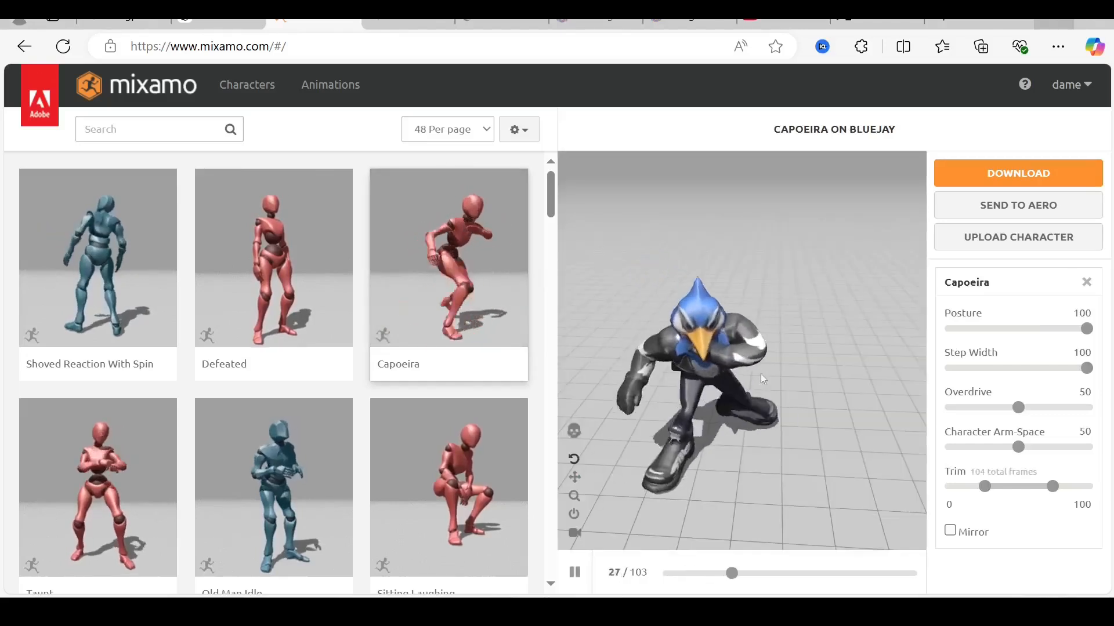